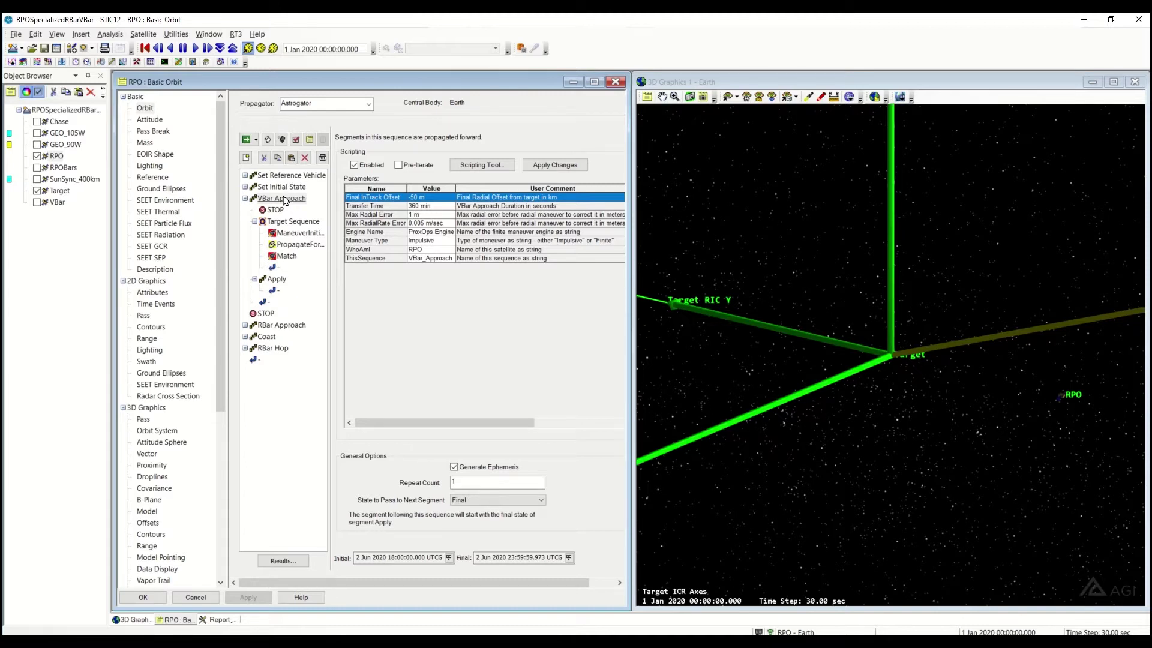
# Read the VBar Approach template description in the RPO RBar/VBar segment catalogue, inserting nothing
pyautogui.rightClick(290, 201)
pyautogui.click(336, 211)
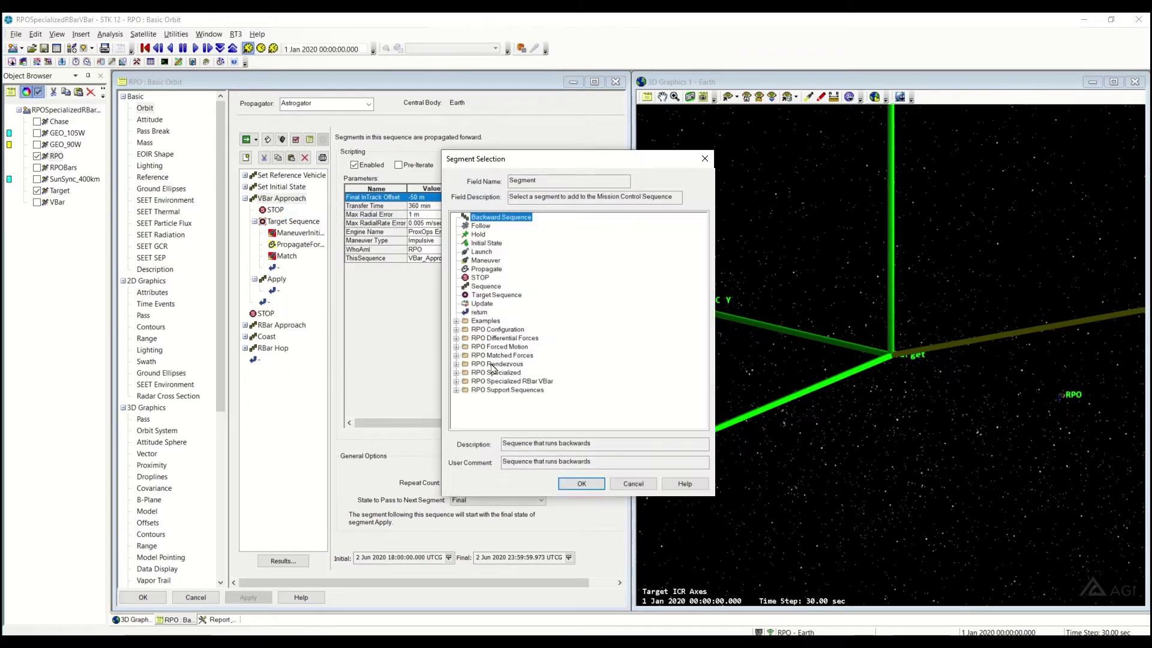
pyautogui.click(458, 382)
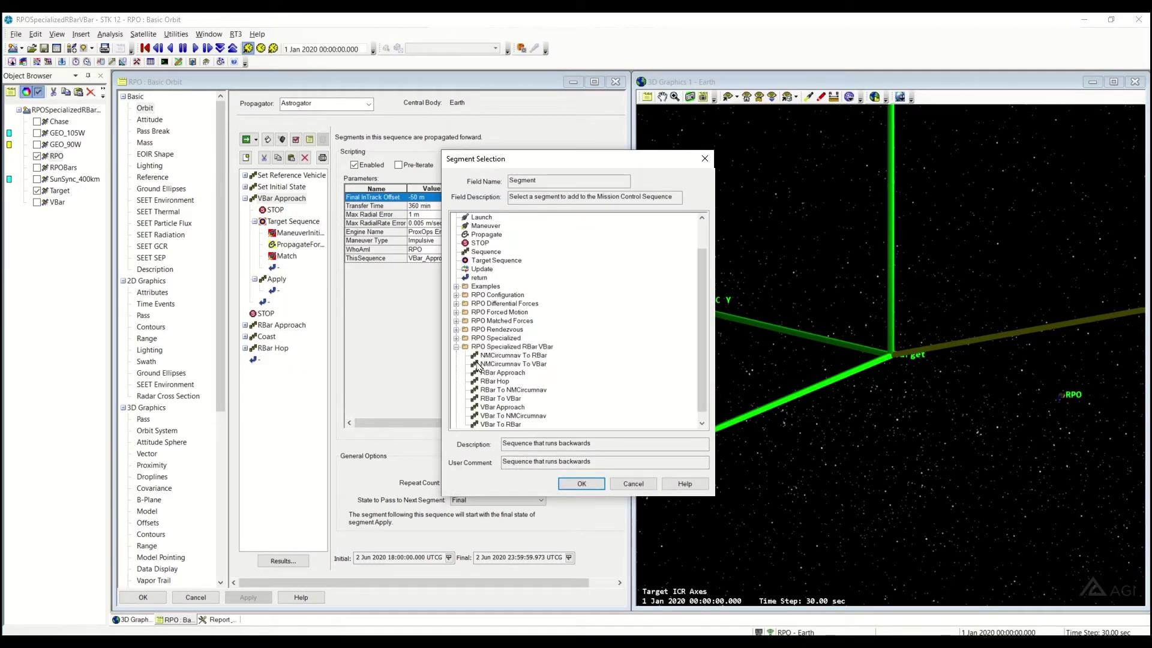
pyautogui.scroll(-1, 487, 345)
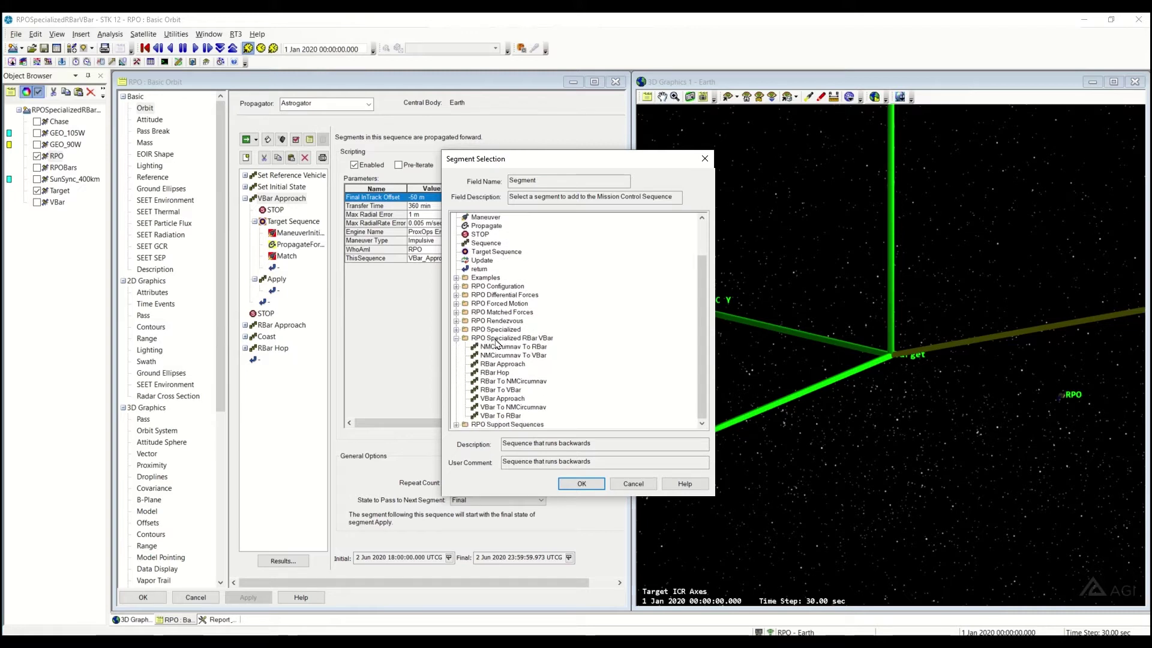
pyautogui.click(506, 399)
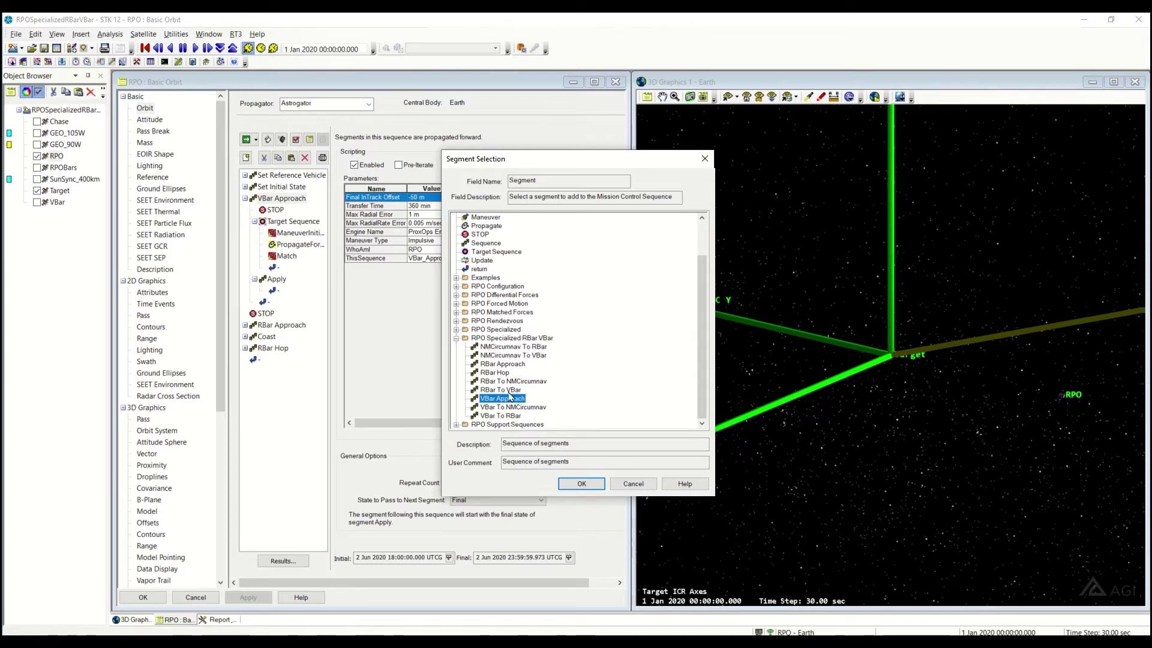
pyautogui.click(705, 158)
# Review the VBar Approach and Set Initial State parameters, including the initial in-track offset
pyautogui.click(300, 199)
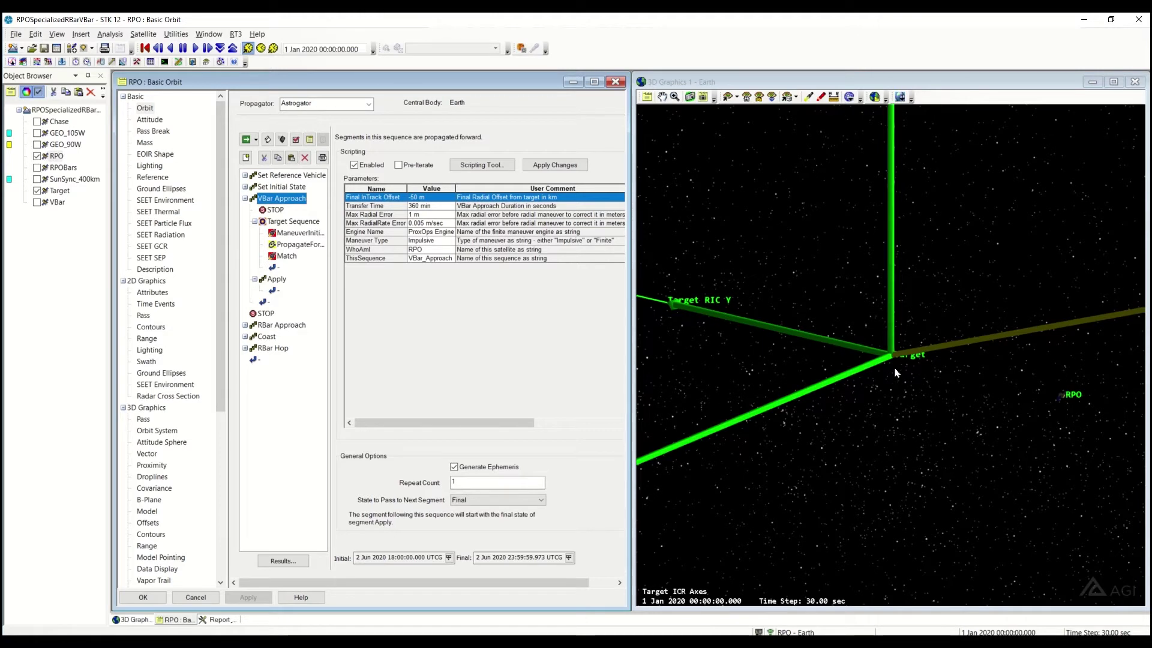
pyautogui.click(290, 187)
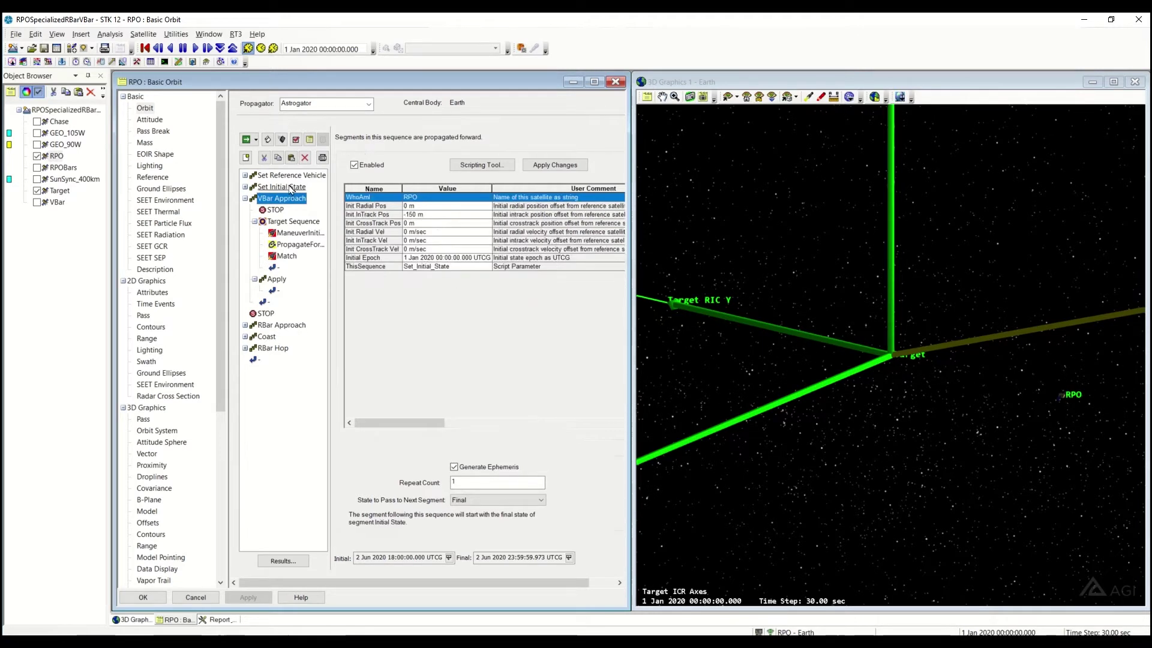
pyautogui.click(425, 215)
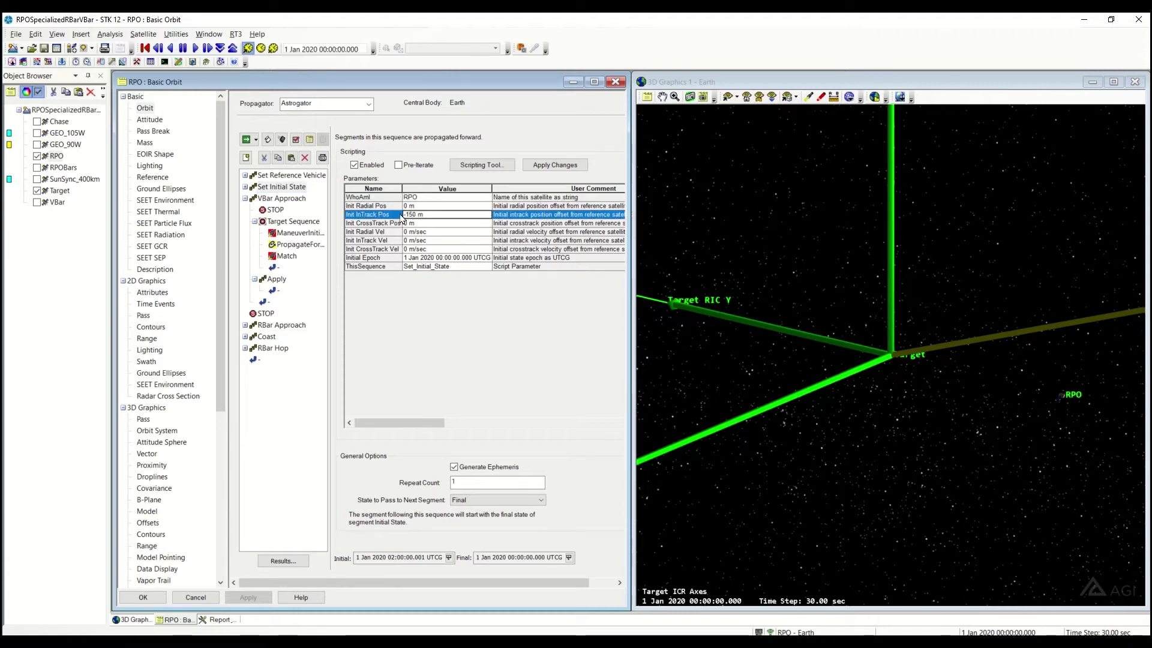
pyautogui.moveTo(1044, 385); pyautogui.dragTo(690, 360)
pyautogui.click(299, 199)
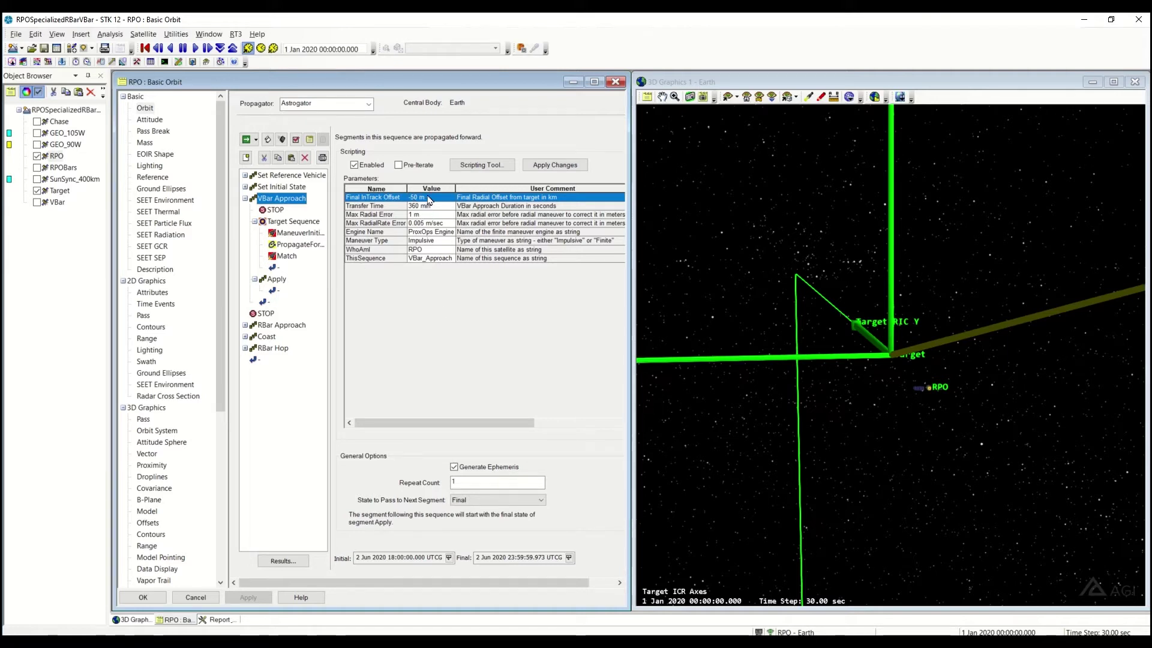
pyautogui.moveTo(929, 393); pyautogui.dragTo(958, 378)
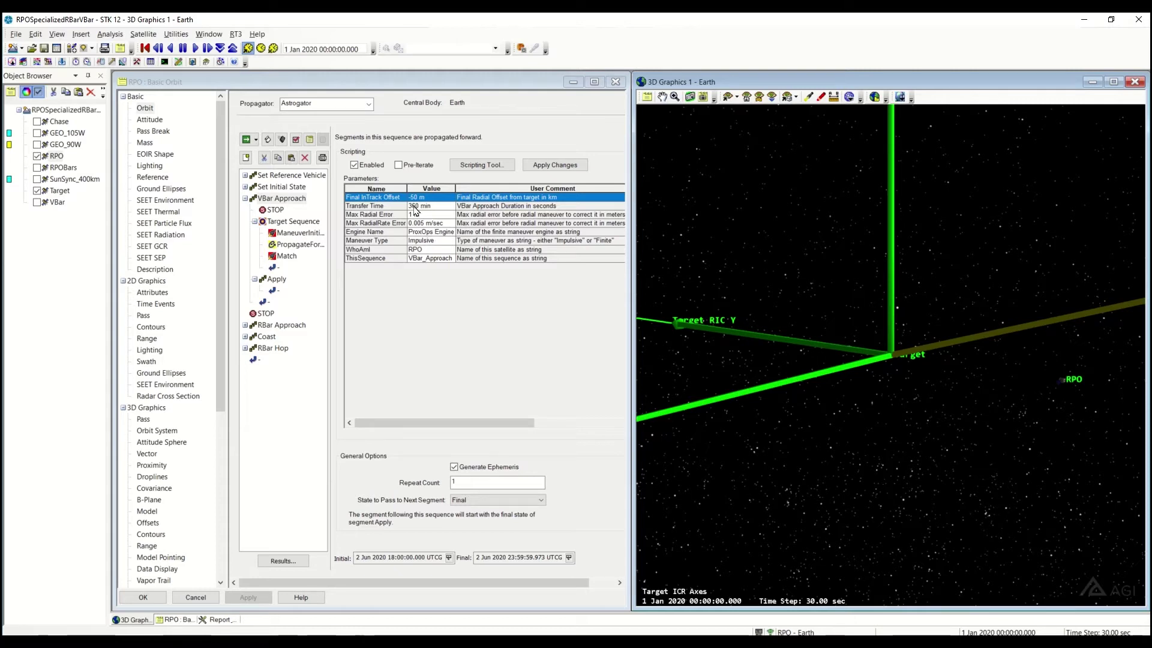
# Inspect the Final InTrack Offset, 360 min Transfer Time and Max Radial Error parameters
pyautogui.click(416, 210)
pyautogui.moveTo(1073, 322); pyautogui.dragTo(1009, 305)
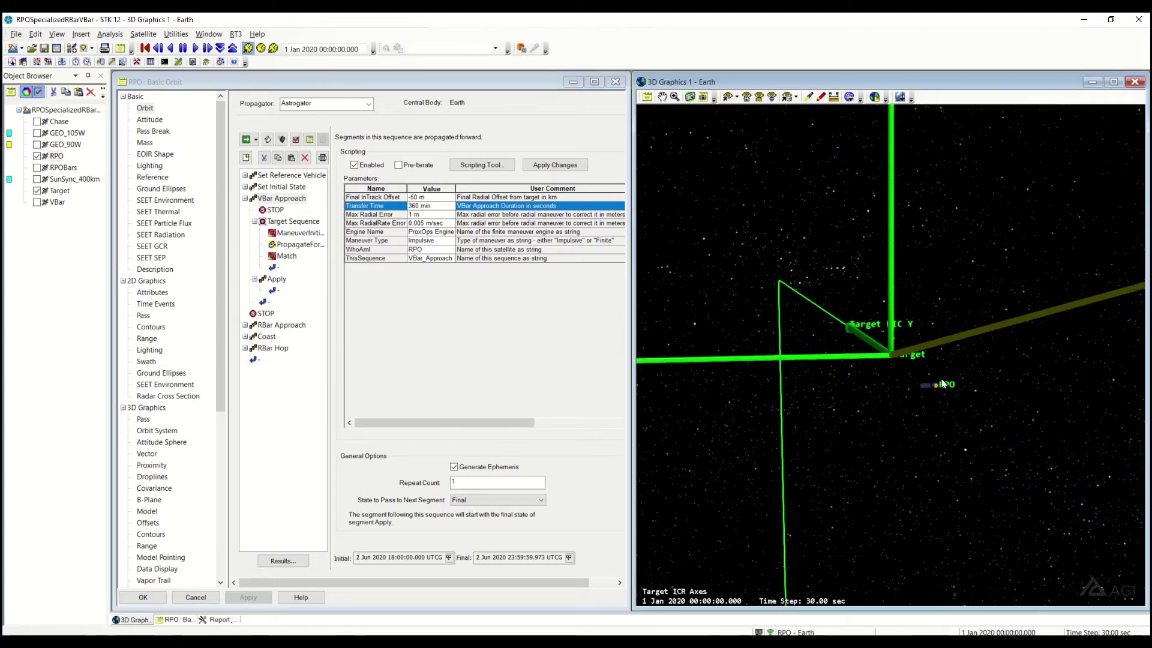
pyautogui.moveTo(942, 384)
pyautogui.mouseDown()
pyautogui.moveTo(960, 378)
pyautogui.moveTo(957, 396)
pyautogui.mouseUp()
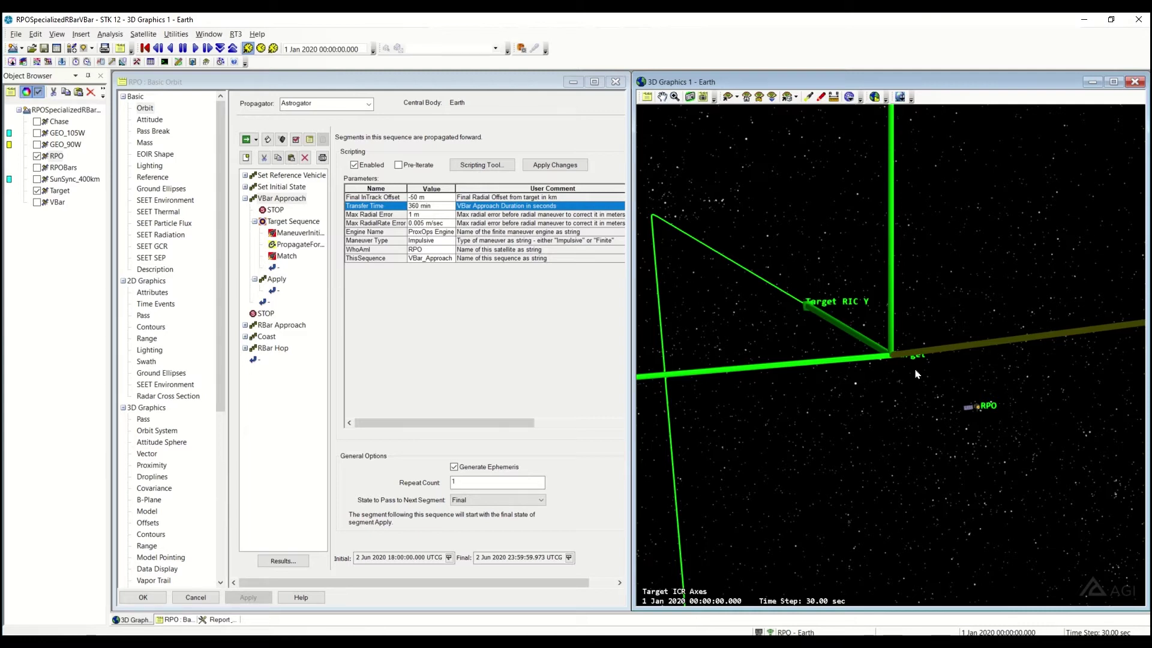
pyautogui.moveTo(916, 374); pyautogui.dragTo(951, 381)
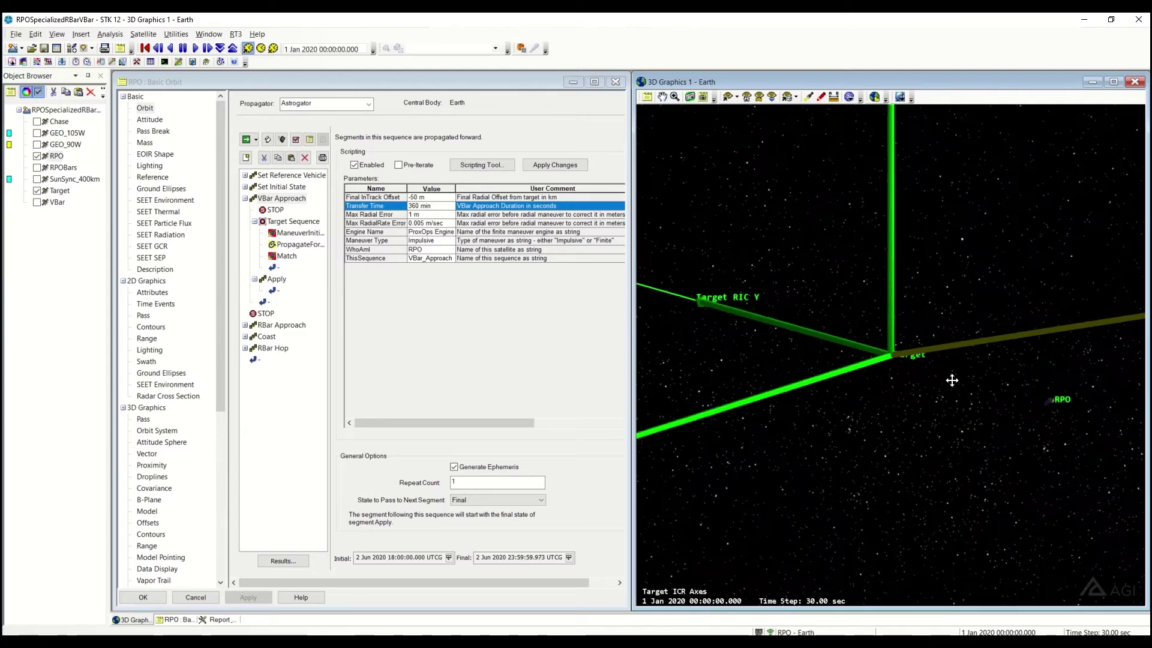
pyautogui.click(423, 213)
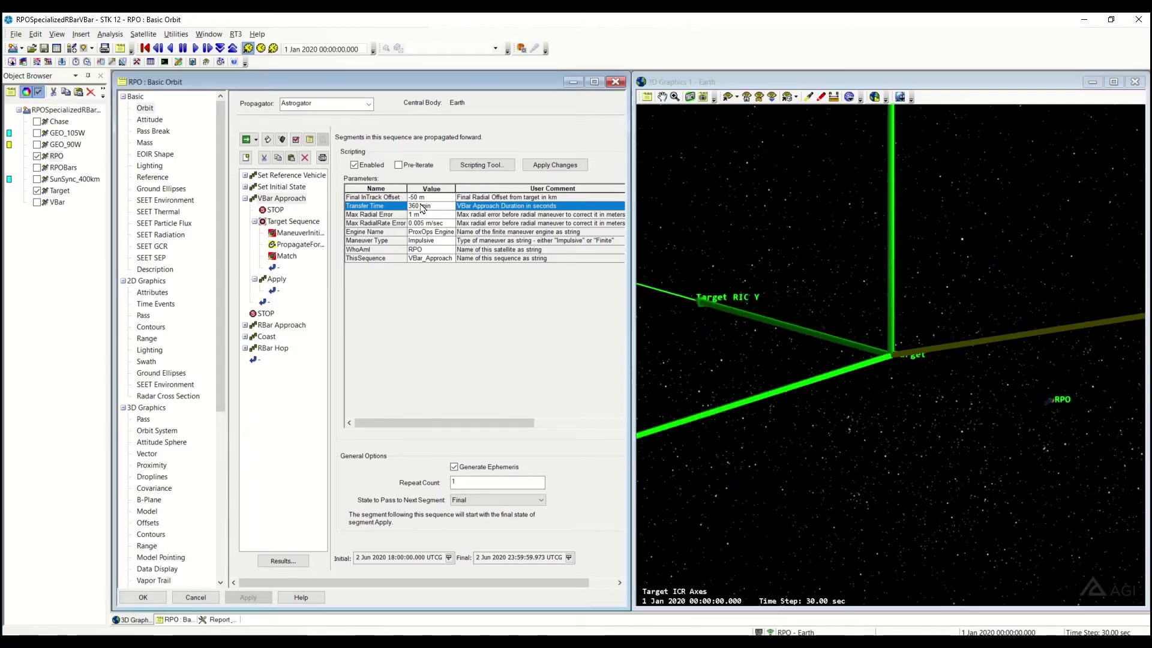
pyautogui.click(431, 198)
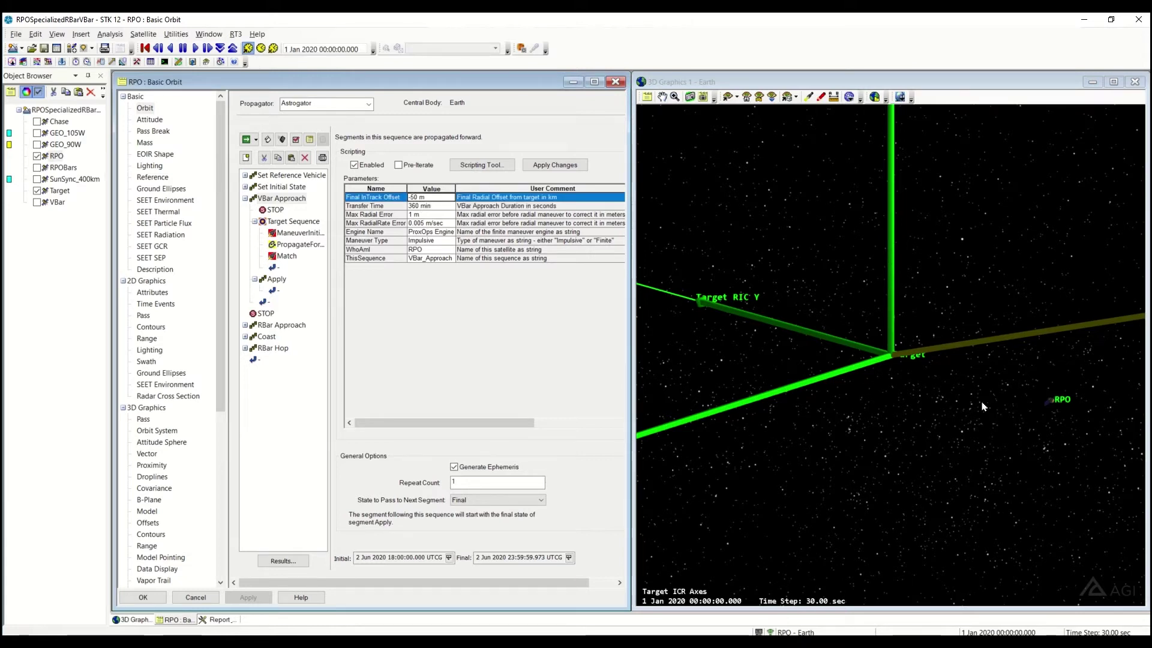
pyautogui.click(433, 206)
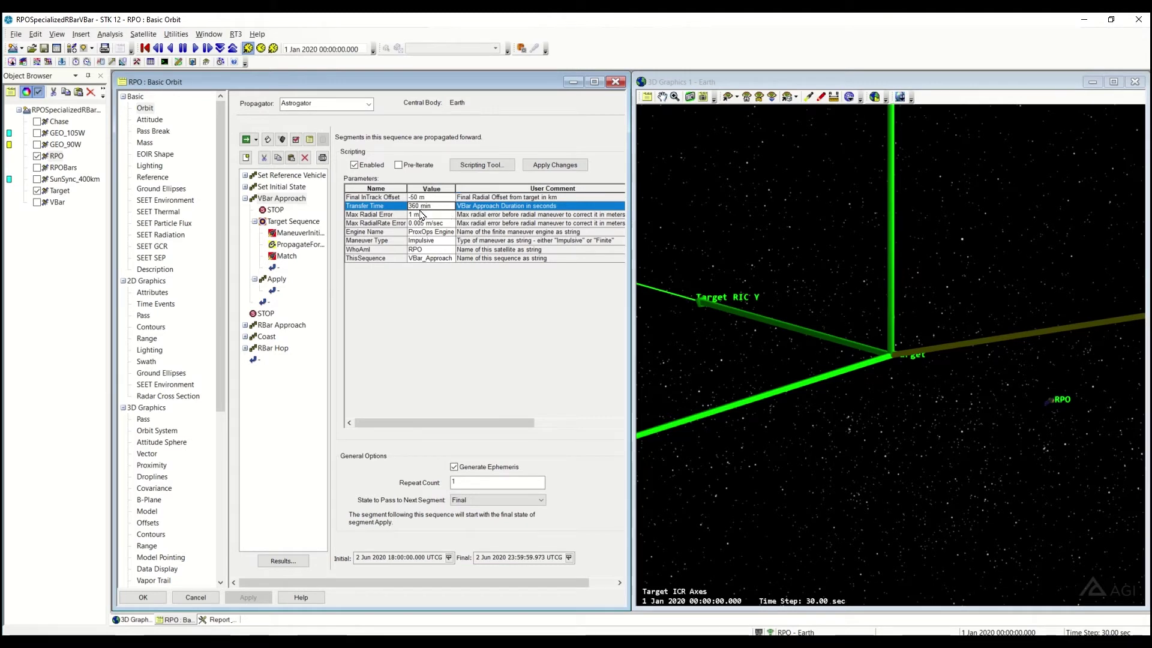
pyautogui.click(420, 216)
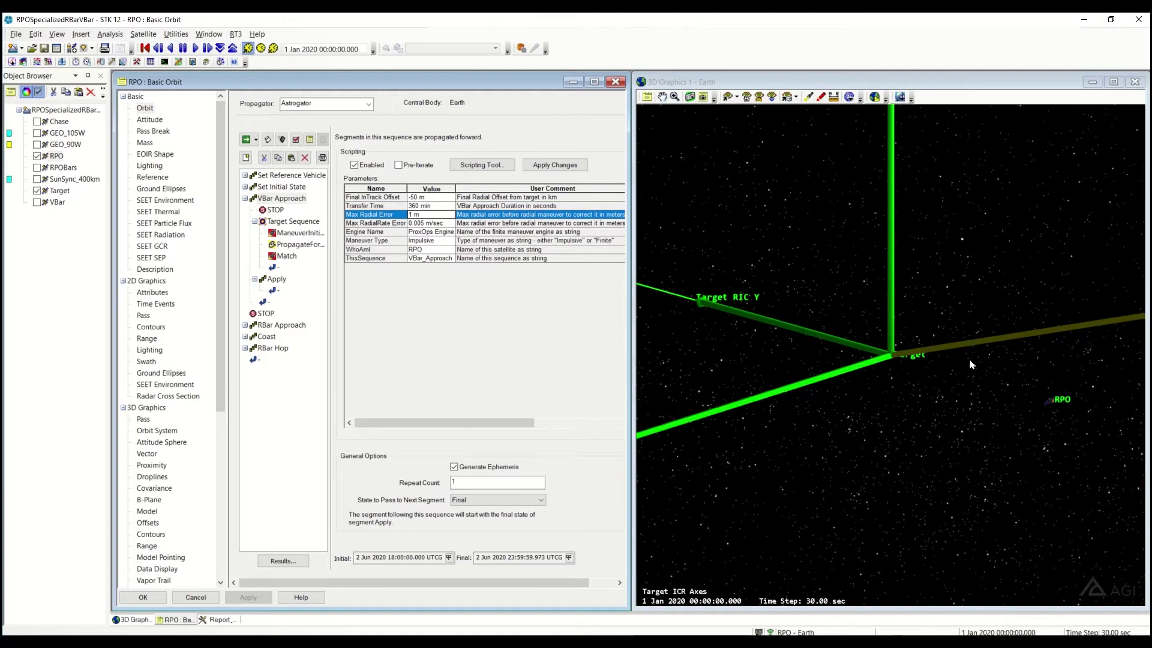
# Check Max RadialRate Error, Engine Name, Maneuver Type, WhoAmI and ThisSequence, then run the sequence
pyautogui.click(430, 206)
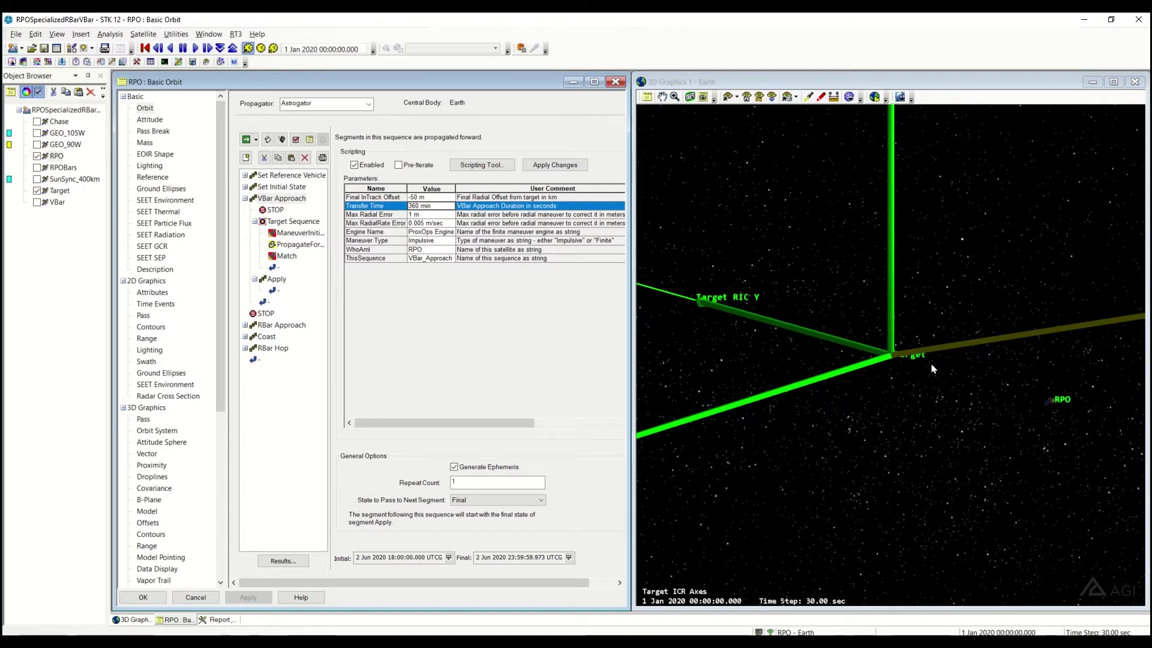
pyautogui.click(425, 224)
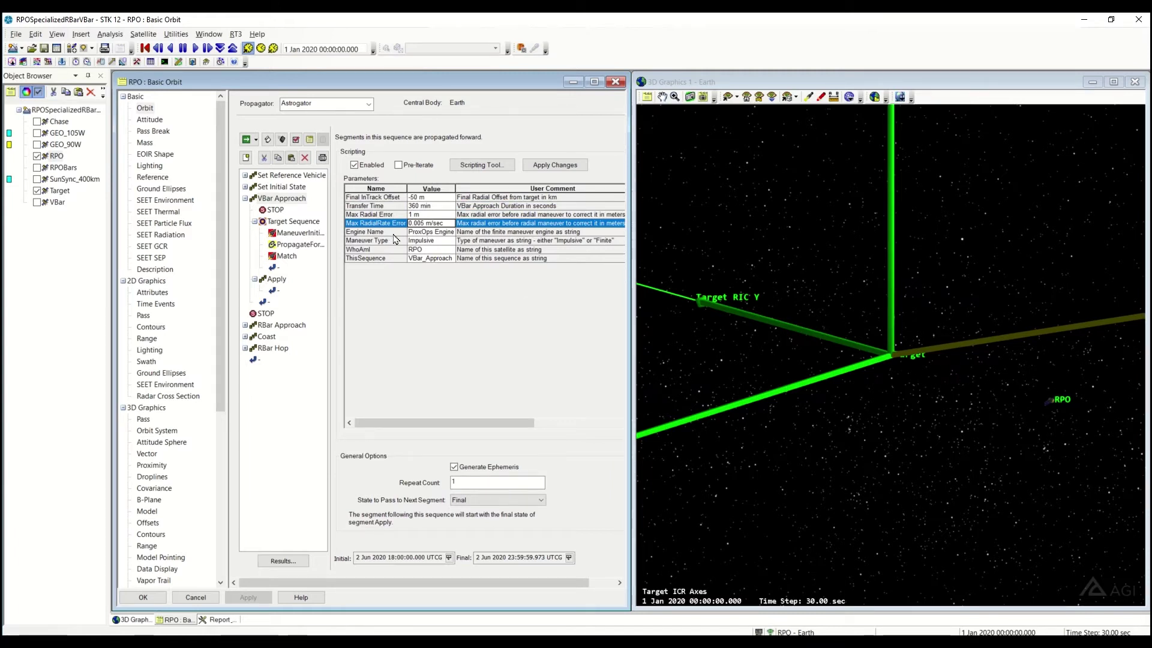
pyautogui.click(432, 235)
pyautogui.click(434, 240)
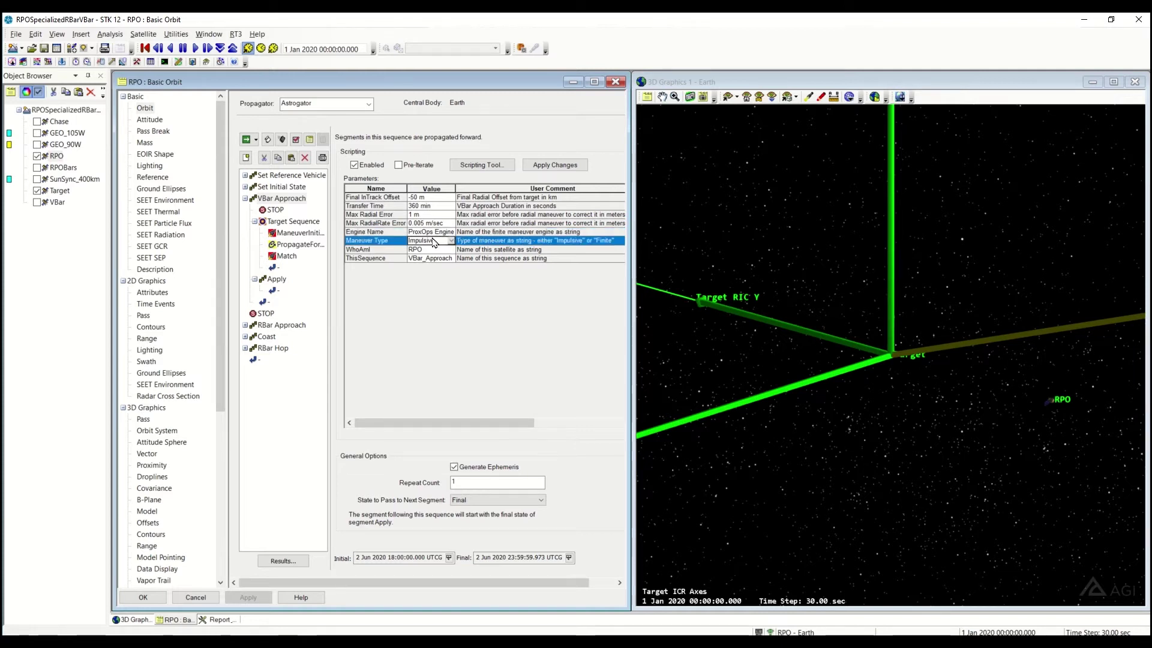
pyautogui.click(423, 251)
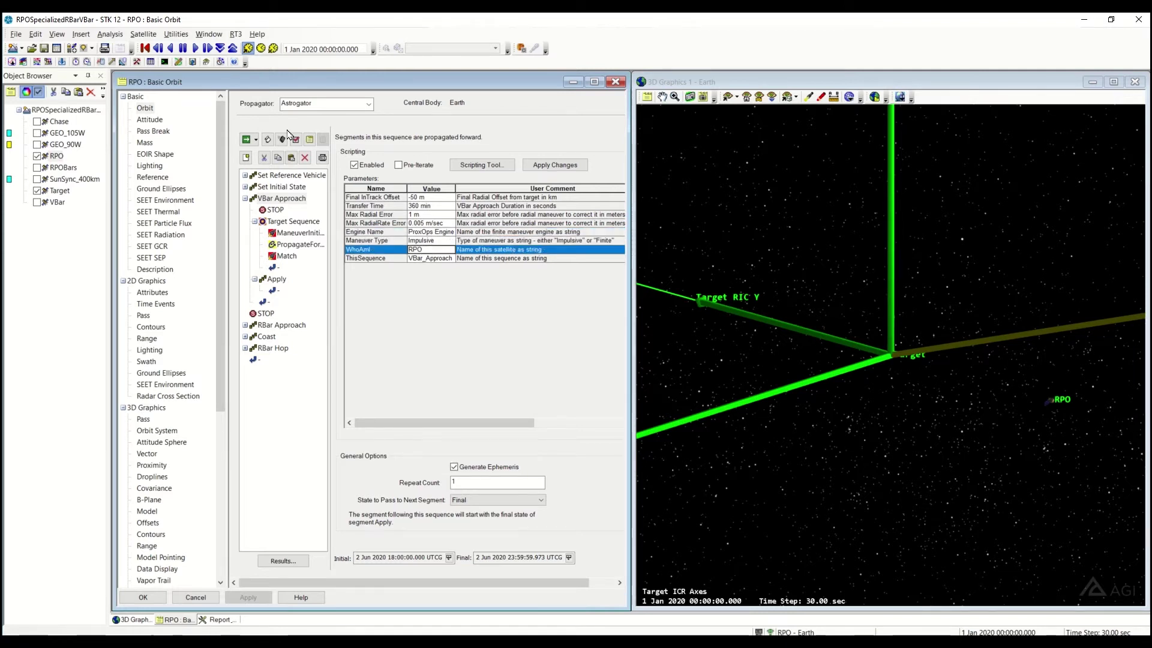
pyautogui.click(435, 258)
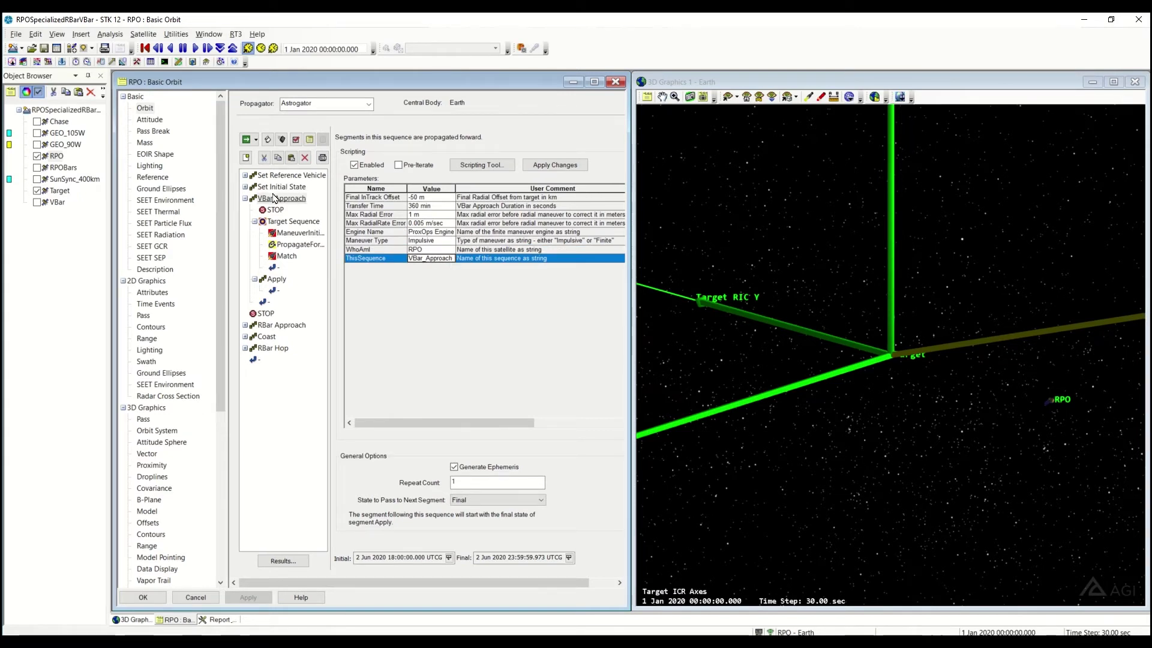
pyautogui.click(246, 139)
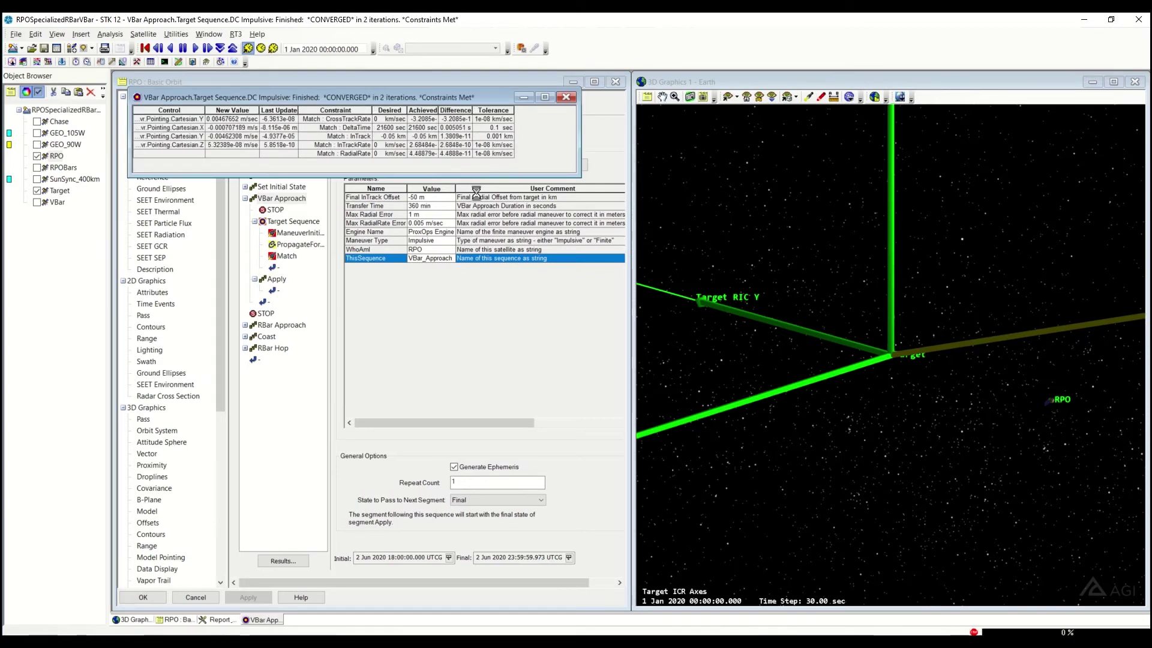
# Animate the converged approach forward at a 10-second time step, showing the RPO's scalloped V-bar path
pyautogui.moveTo(936, 403); pyautogui.dragTo(991, 379)
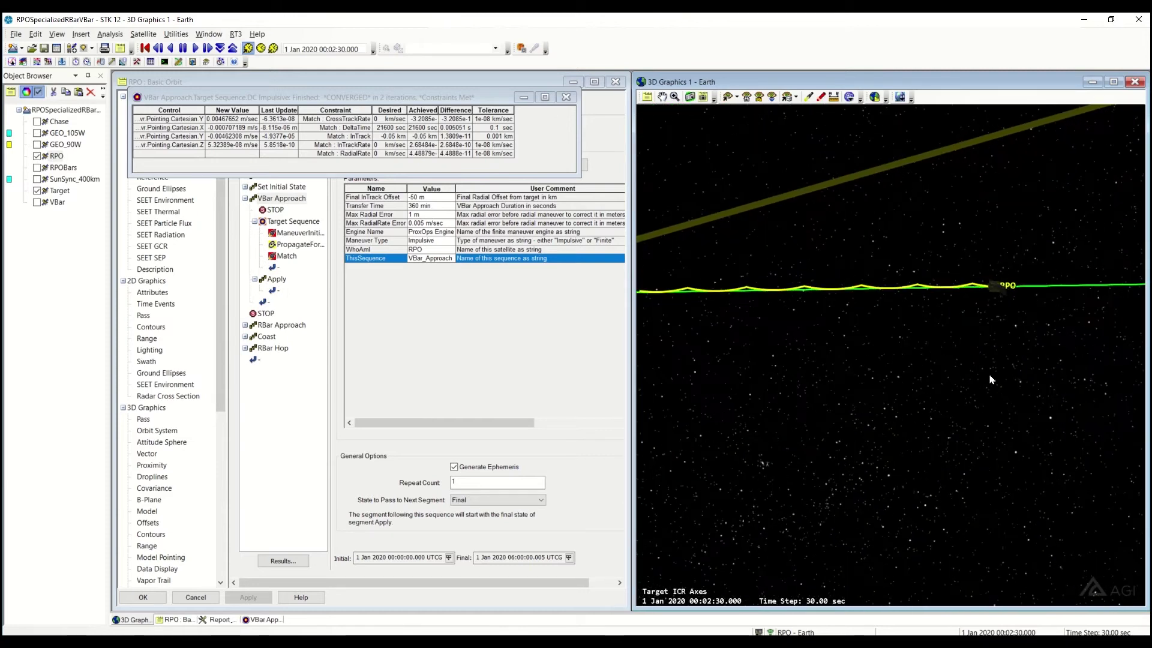
pyautogui.click(219, 48)
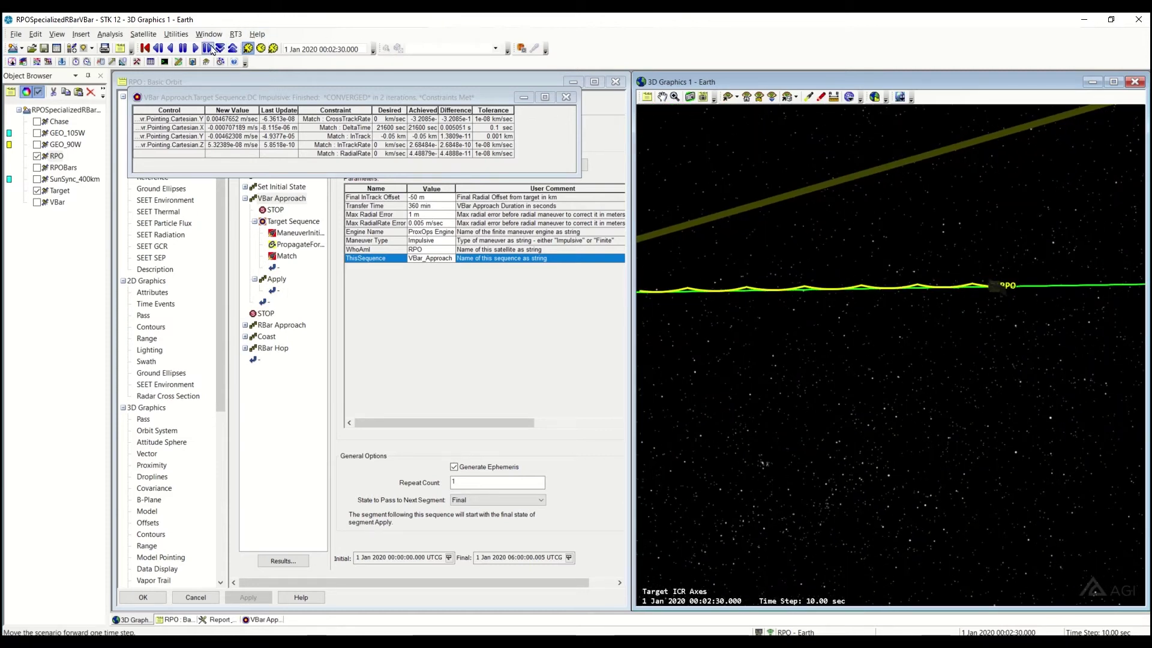
pyautogui.click(197, 50)
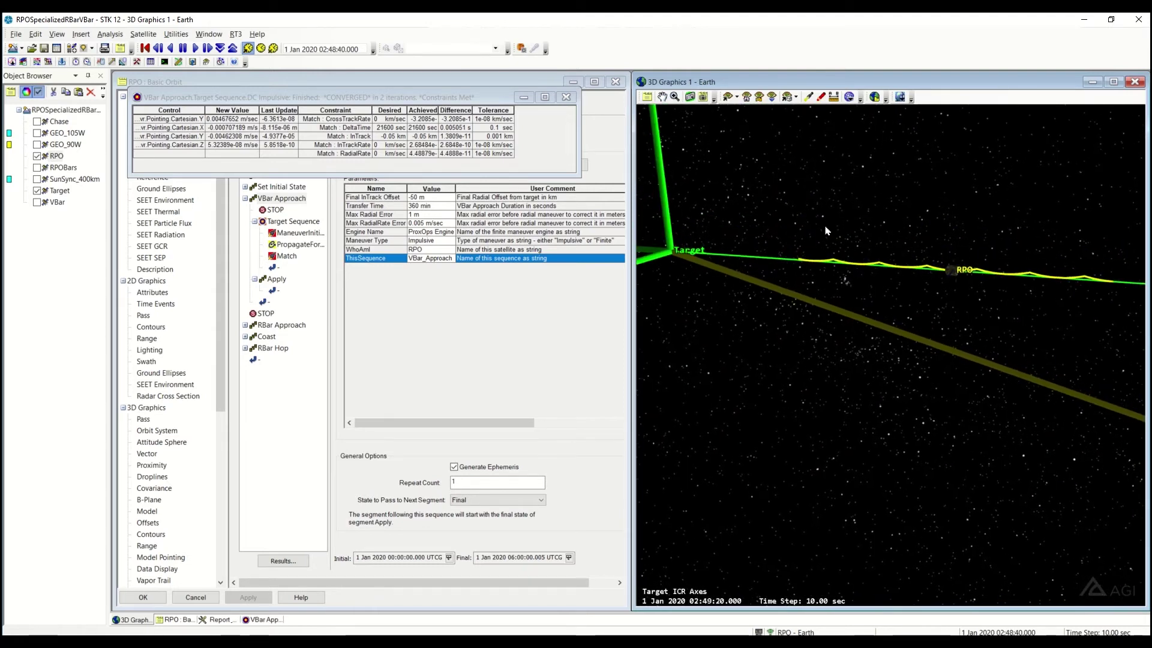
# Tighten the Max Radial Error from 1 m to 0.5 m and rerun the sequence
pyautogui.click(429, 214)
pyautogui.press('BackSpace')
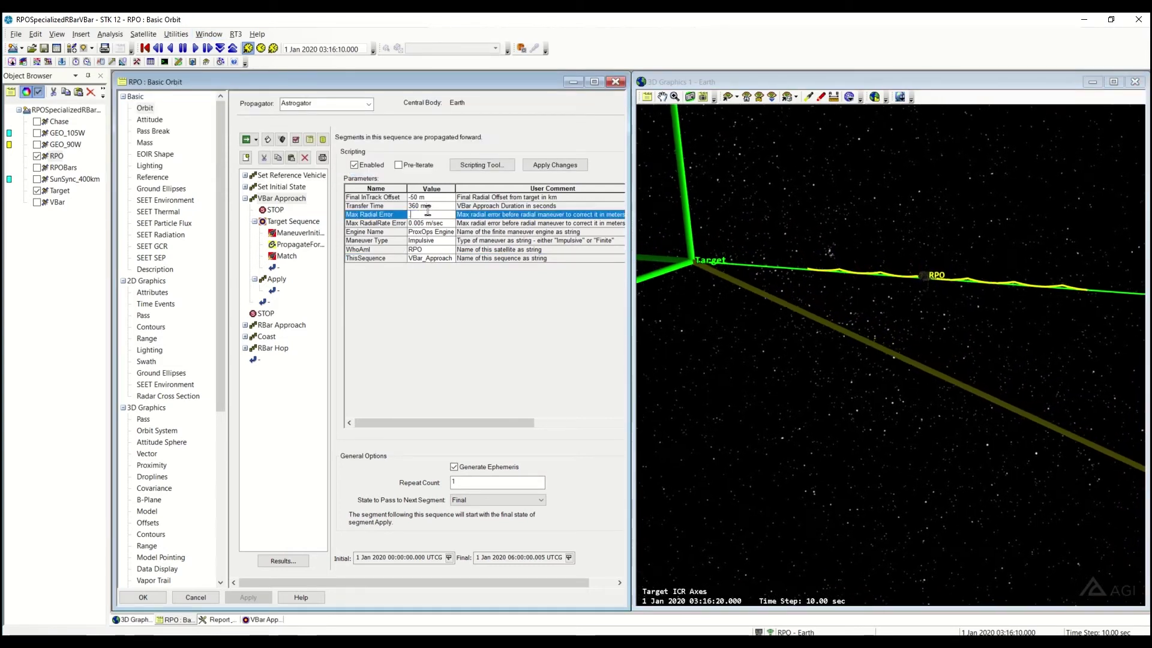
pyautogui.write('.5')
pyautogui.click(246, 140)
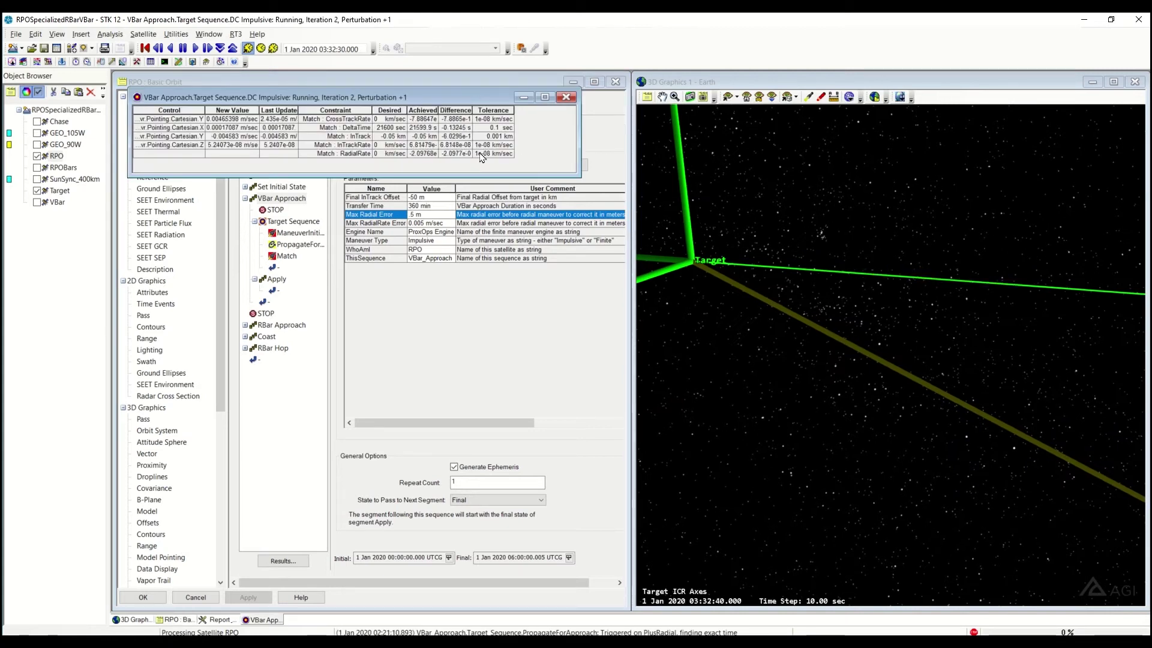
# Orbit the 3D view around the Target and RPO track, then bring the RPO Basic Orbit window forward
pyautogui.click(974, 295)
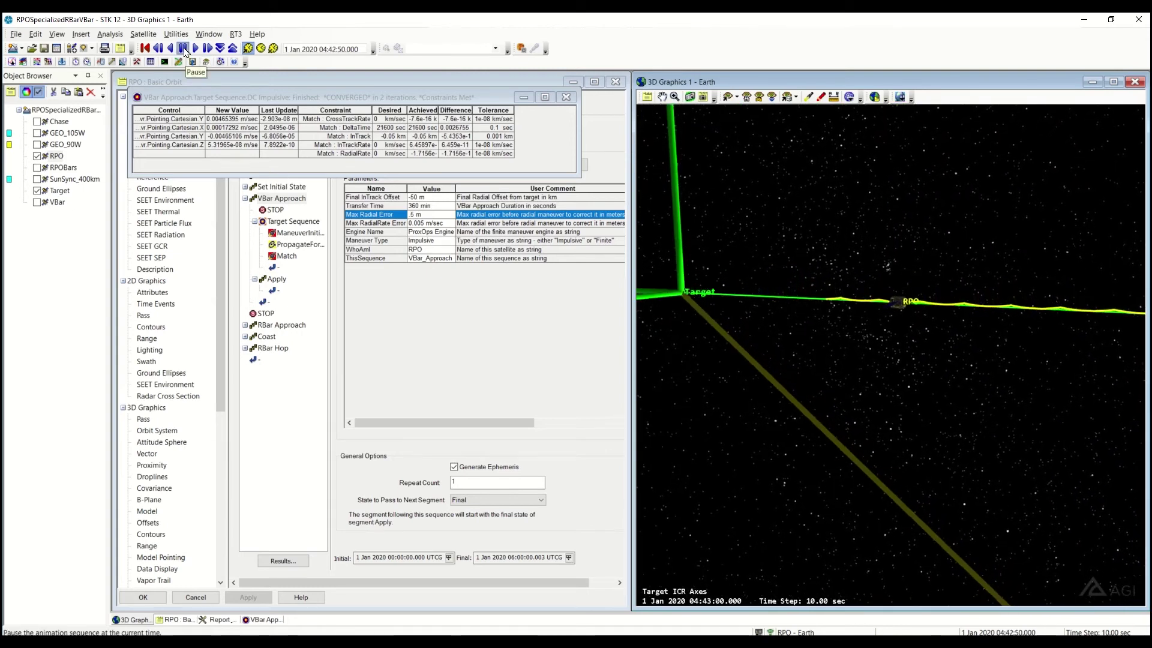
pyautogui.moveTo(805, 324); pyautogui.dragTo(871, 274)
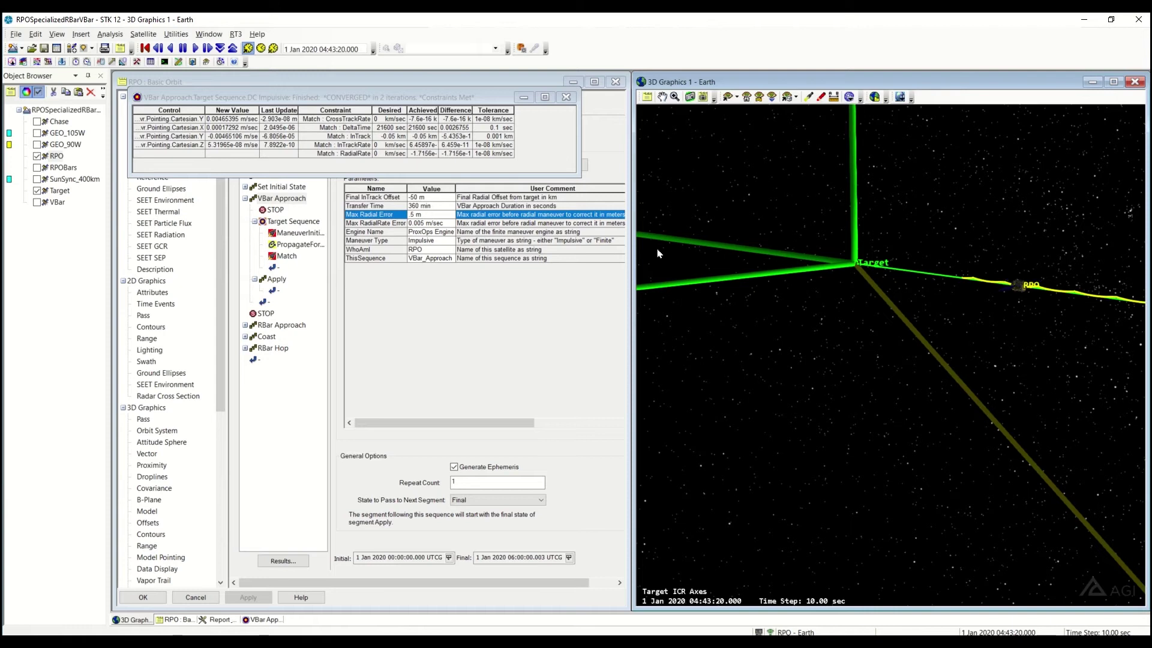
pyautogui.moveTo(634, 241); pyautogui.dragTo(1008, 278)
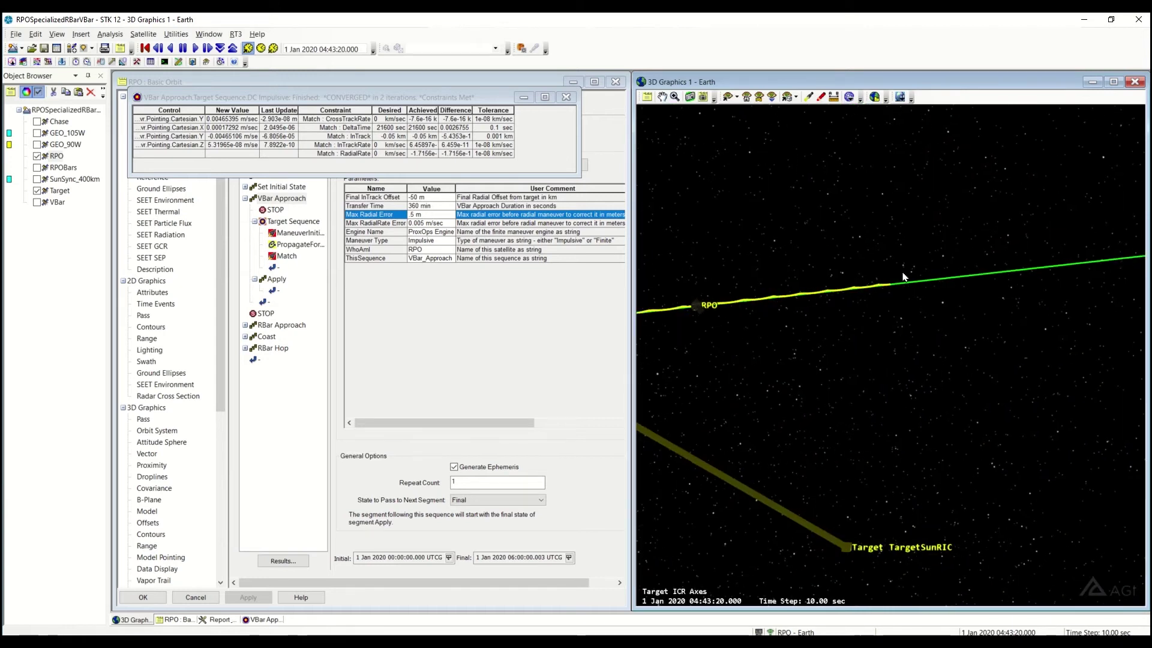
pyautogui.moveTo(904, 277); pyautogui.dragTo(783, 248)
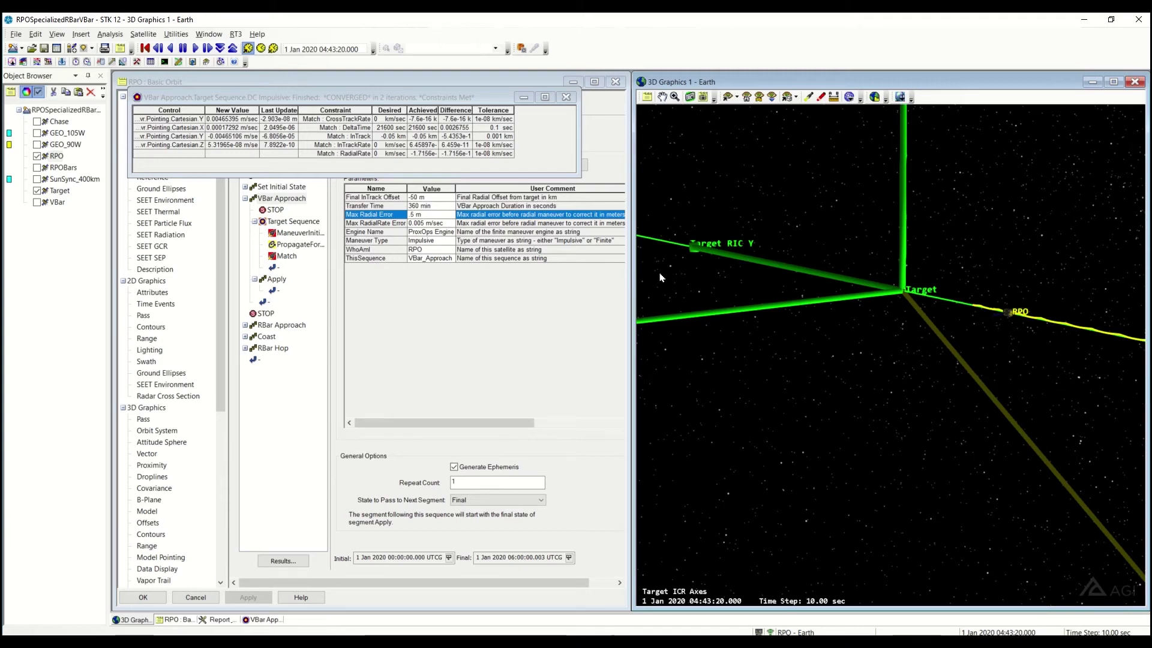
pyautogui.click(393, 295)
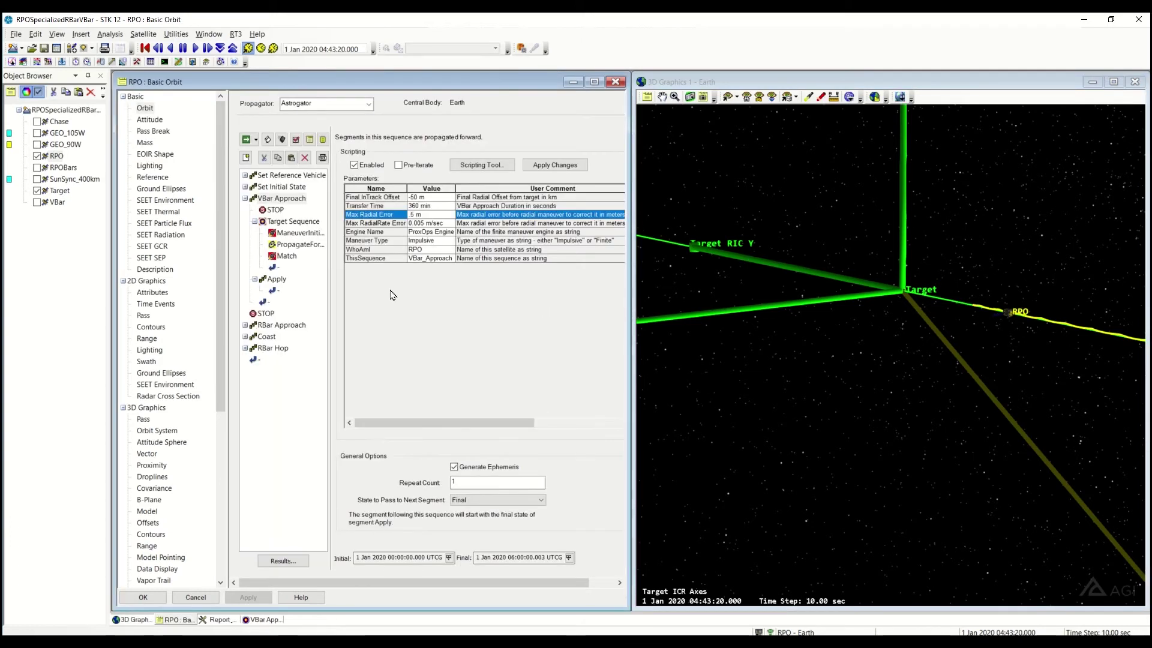
# Generate the Maneuver Summary report for the RPO satellite from the Report & Graph Manager
pyautogui.rightClick(53, 160)
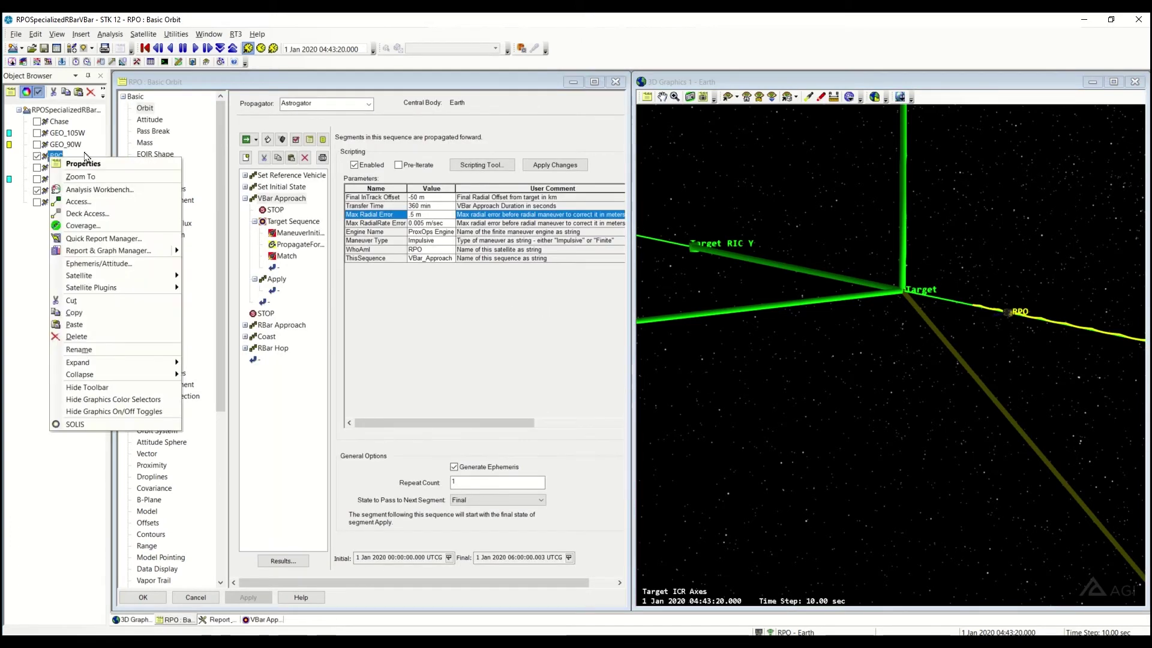
pyautogui.click(114, 248)
pyautogui.scroll(-15, 534, 396)
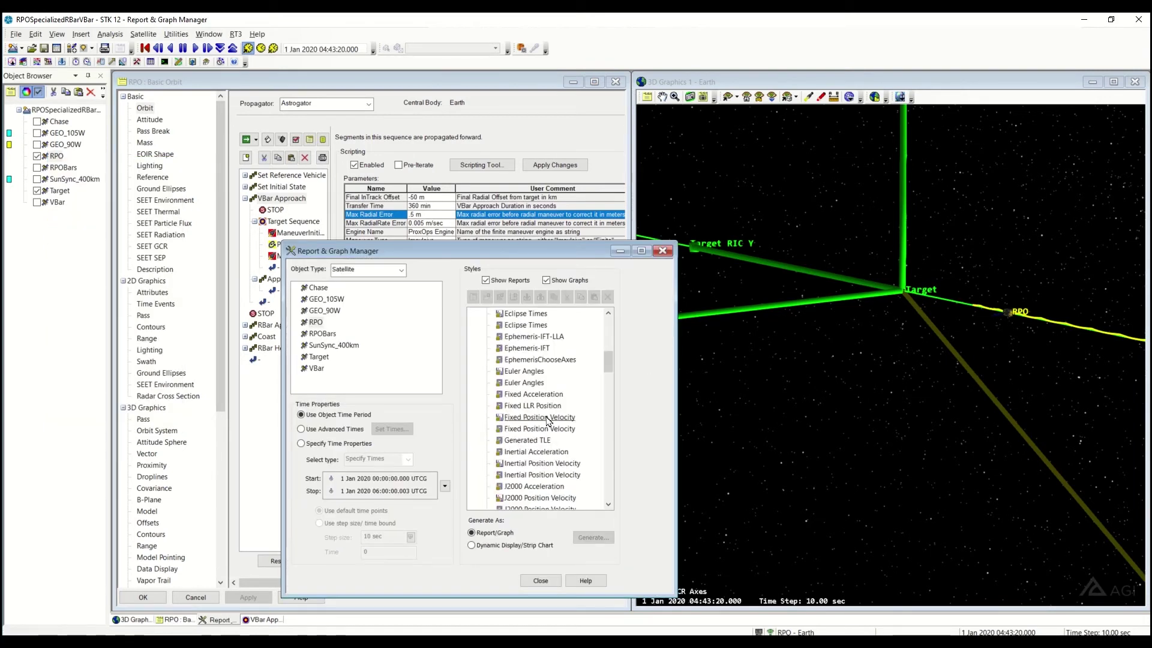
pyautogui.scroll(4, 534, 396)
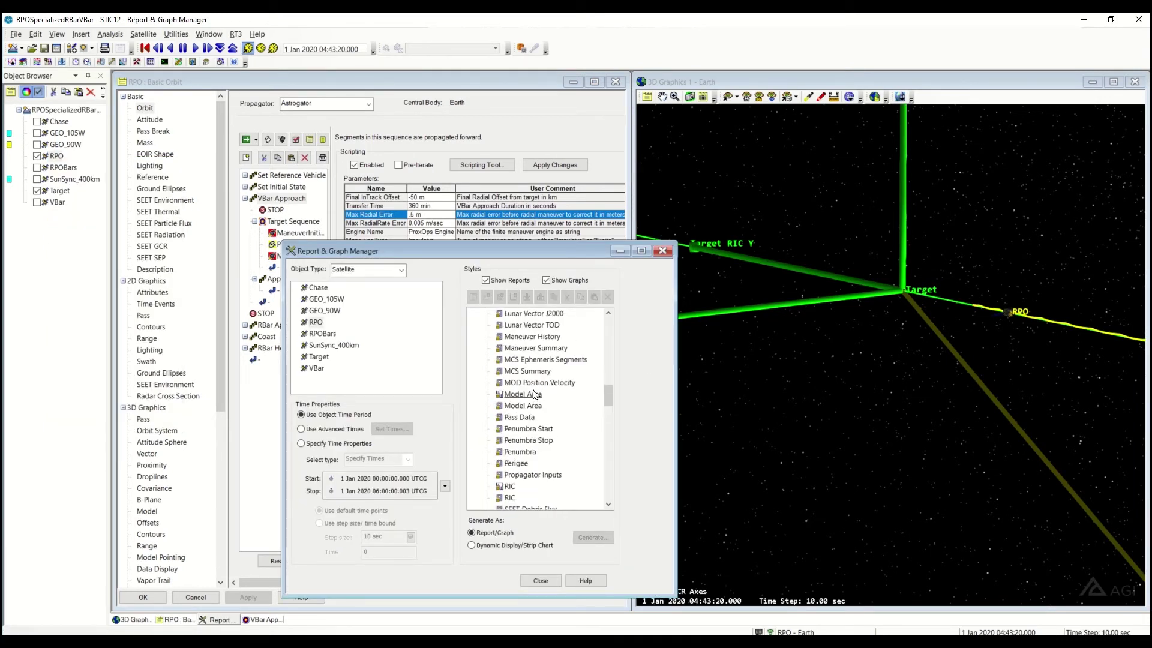
pyautogui.doubleClick(534, 349)
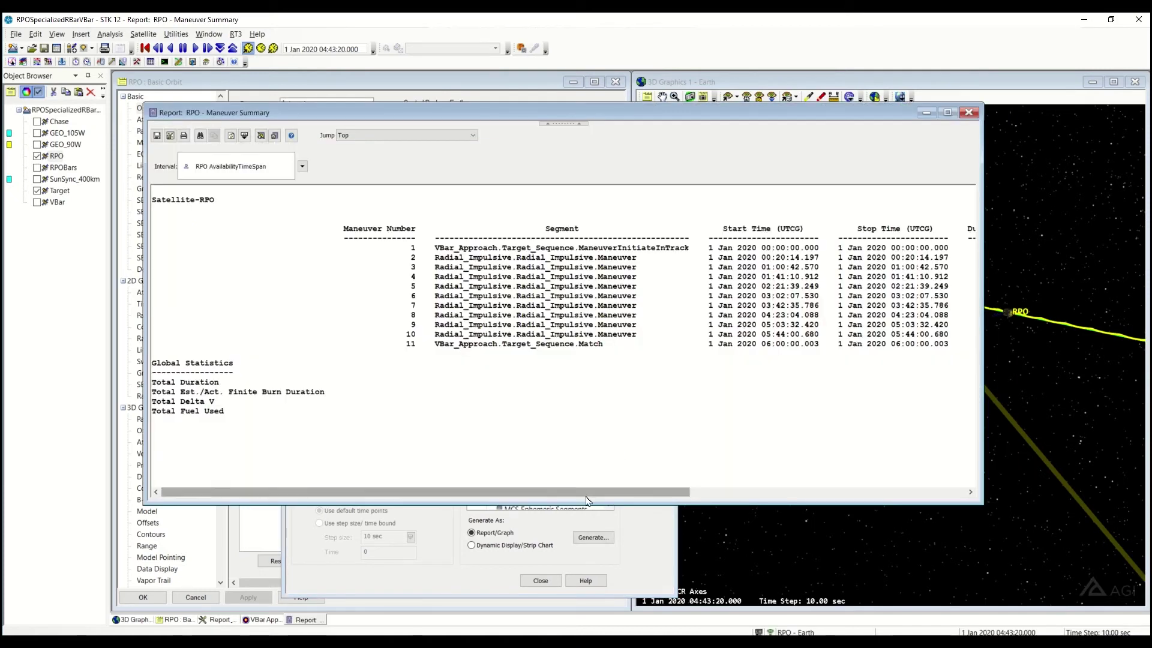
# Review the report's first and final Match maneuvers and the 0.024122 m/s total delta-V
pyautogui.moveTo(650, 488); pyautogui.dragTo(695, 488)
pyautogui.moveTo(372, 247); pyautogui.dragTo(396, 318)
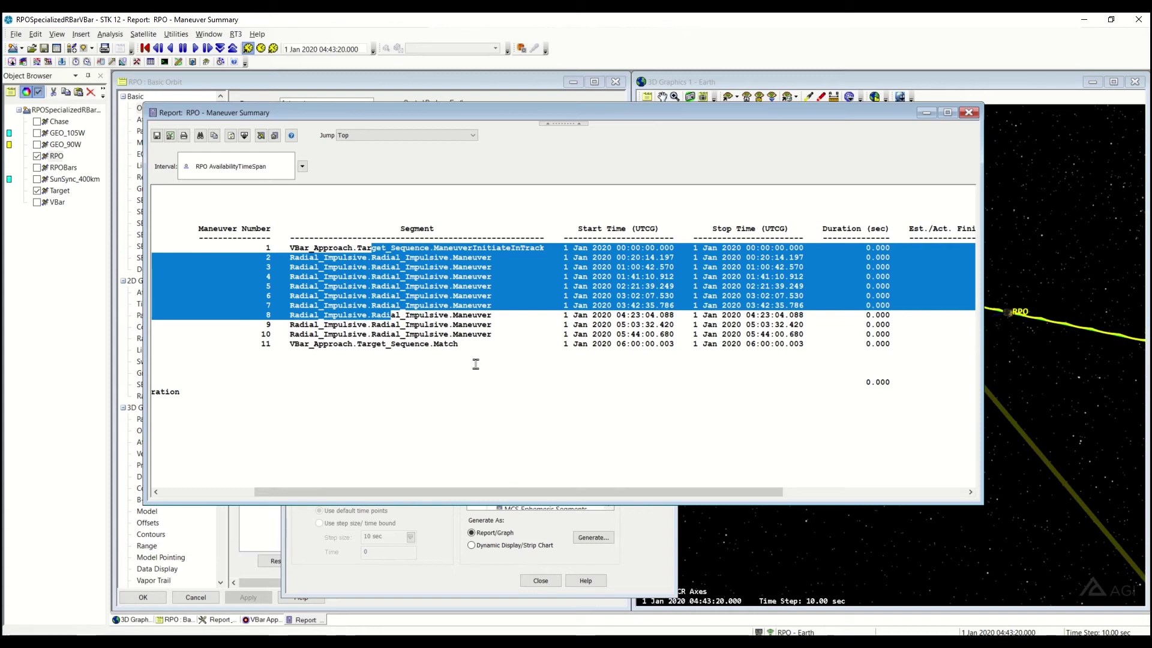
pyautogui.click(428, 316)
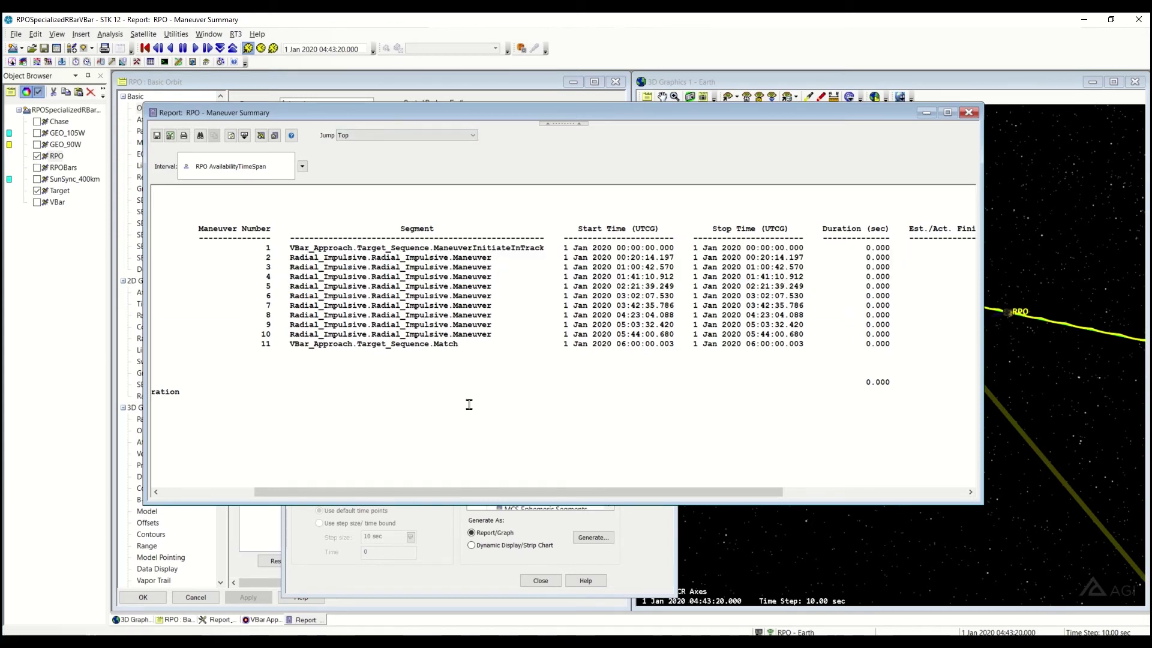
pyautogui.moveTo(467, 246); pyautogui.dragTo(573, 257)
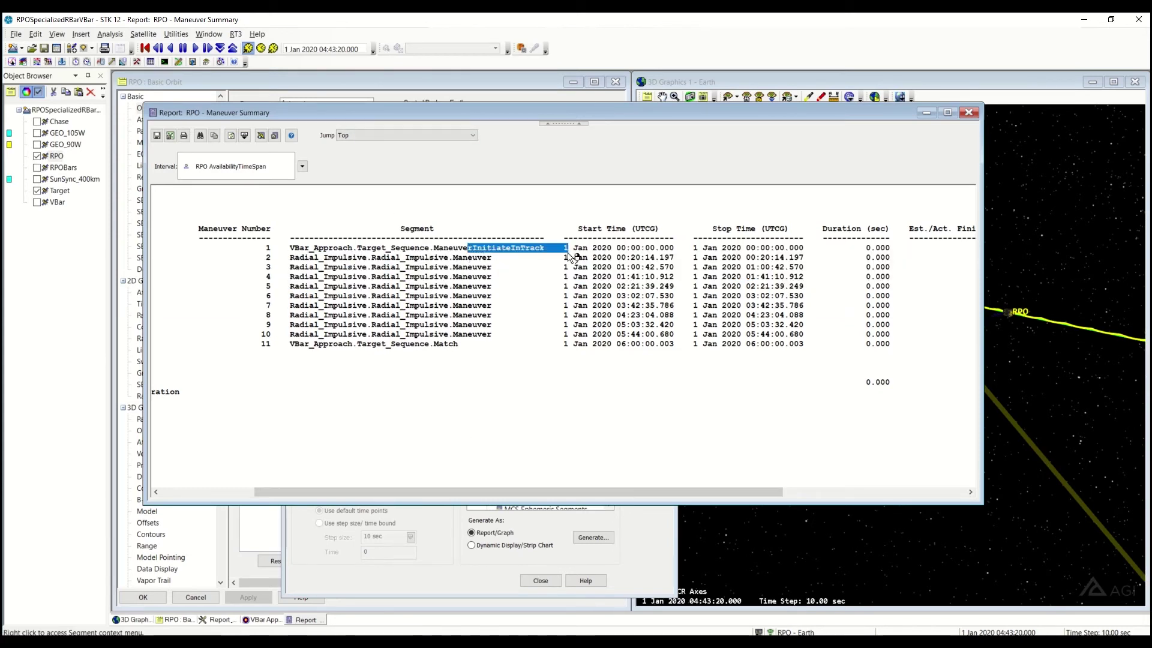
pyautogui.click(453, 334)
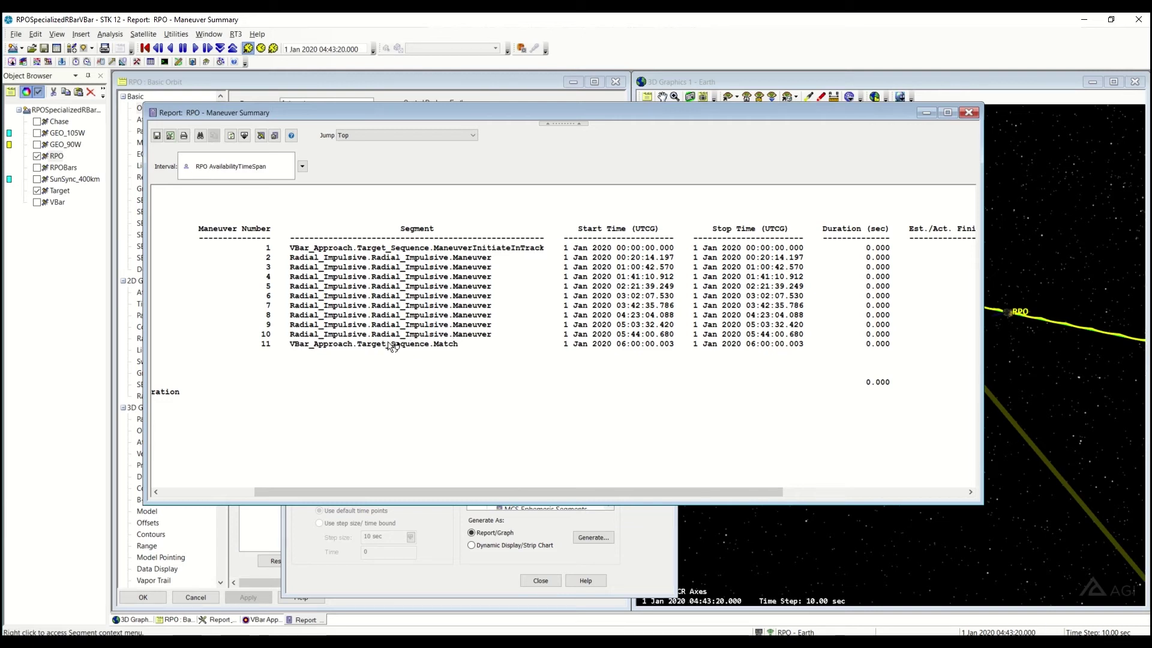
pyautogui.moveTo(388, 345); pyautogui.dragTo(462, 345)
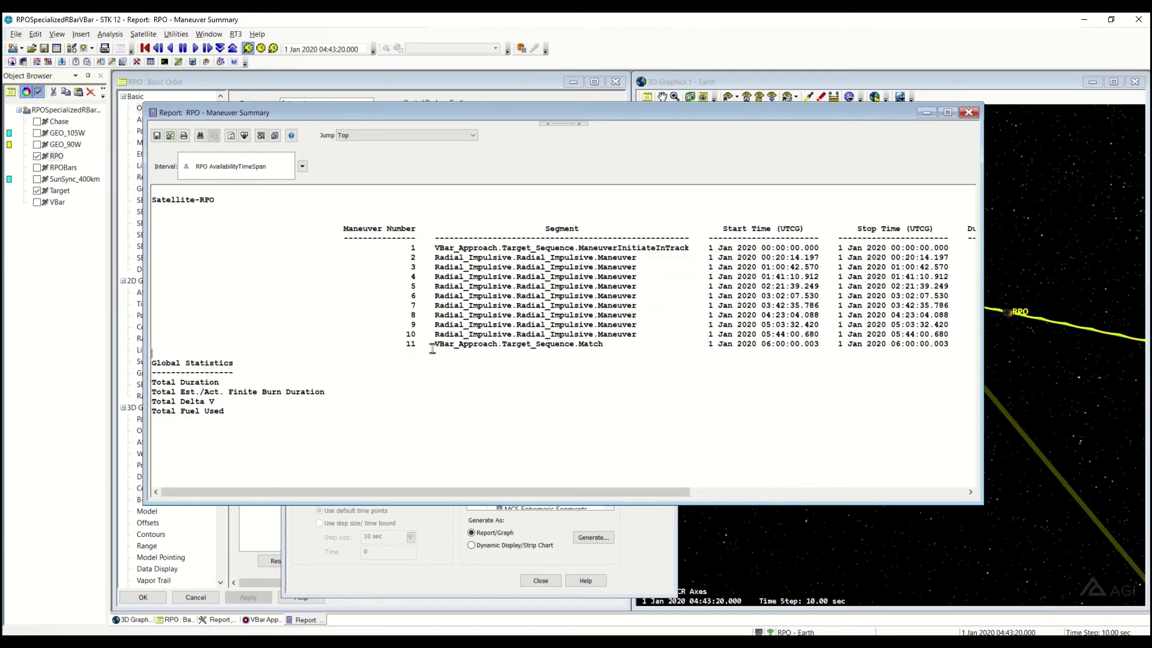
pyautogui.moveTo(484, 492); pyautogui.dragTo(762, 483)
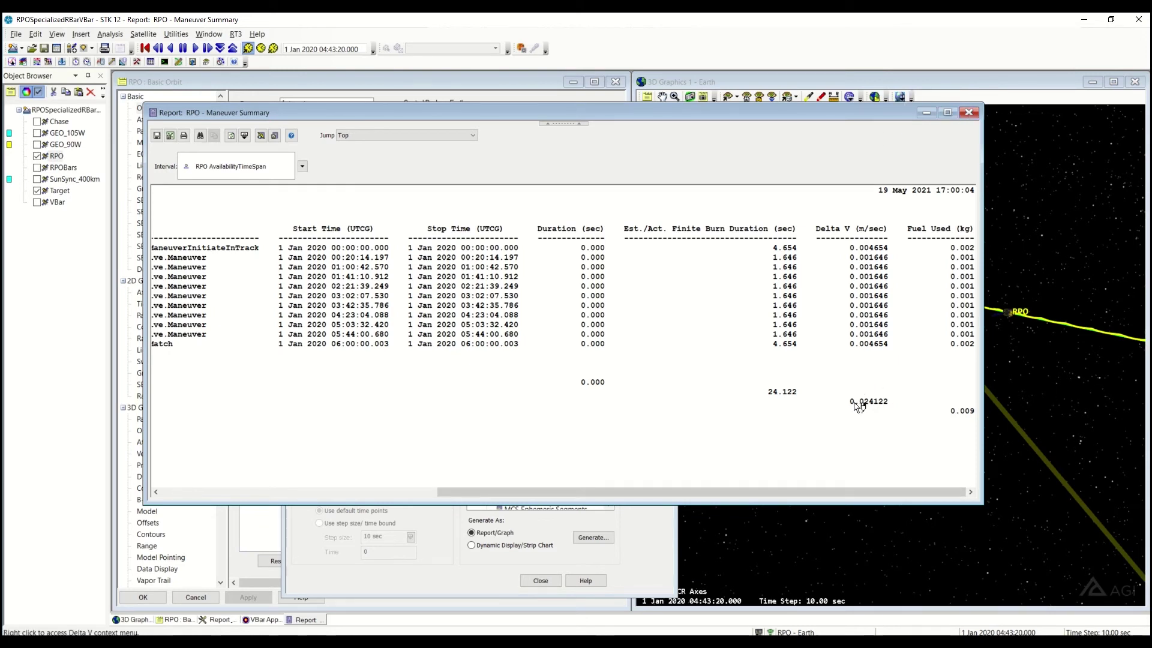
pyautogui.moveTo(855, 403); pyautogui.dragTo(902, 407)
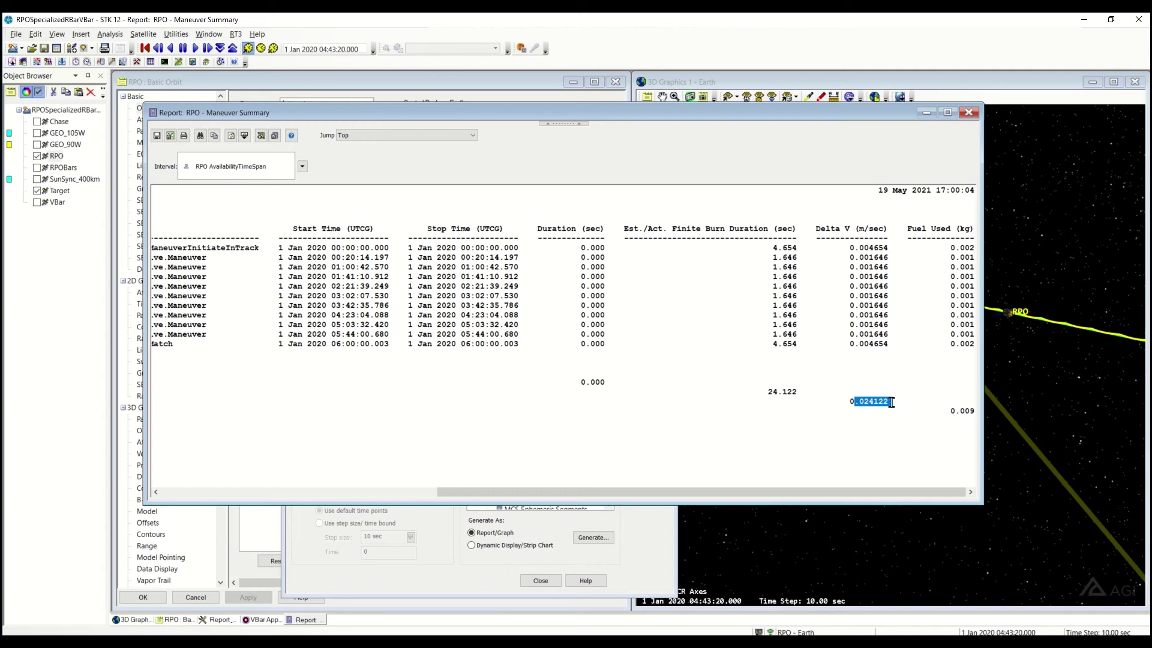
pyautogui.click(891, 403)
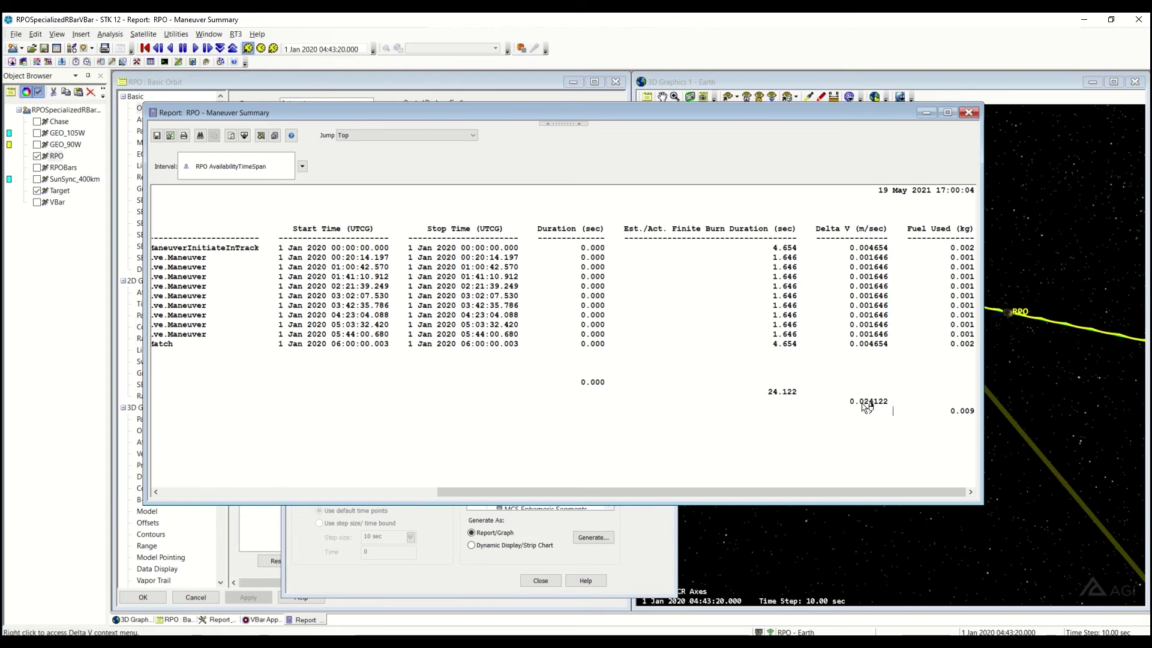
# Close the Maneuver Summary report and reset the animation to 1 Jan 2020 00:00:00
pyautogui.click(969, 112)
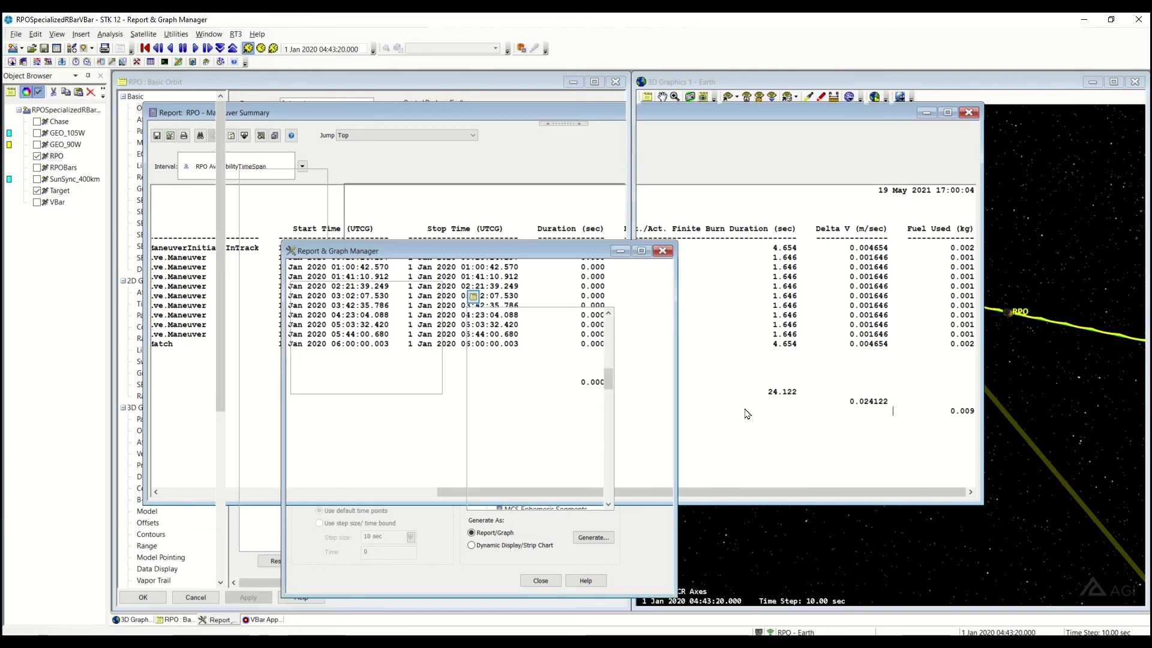
pyautogui.click(574, 136)
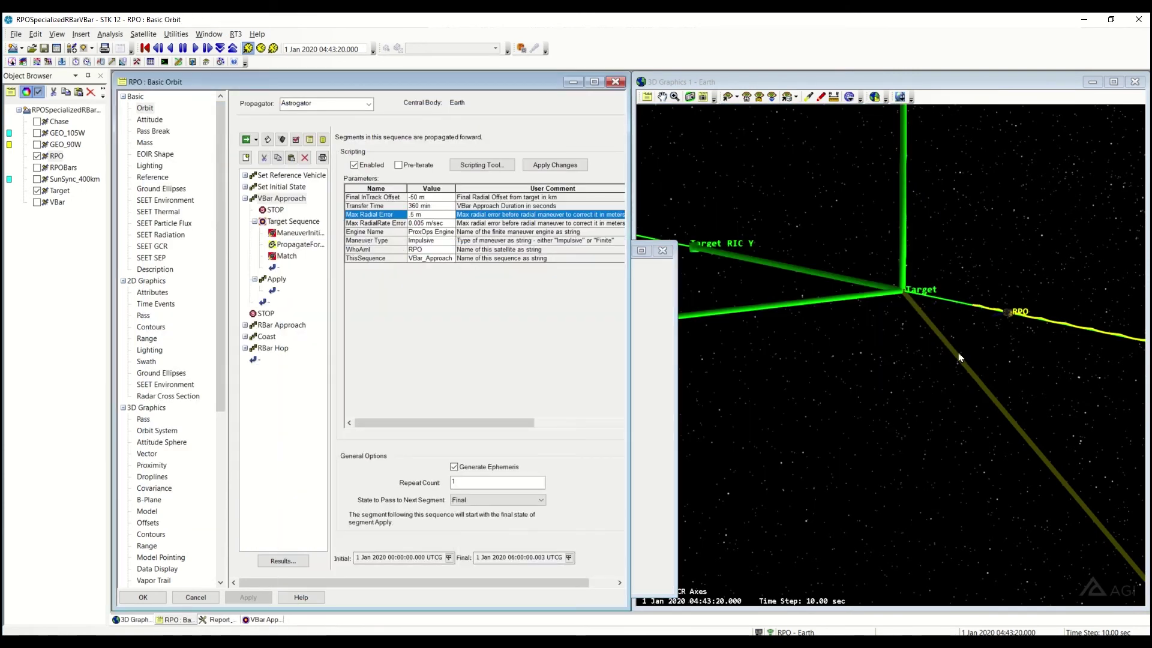
pyautogui.moveTo(888, 336); pyautogui.dragTo(989, 358)
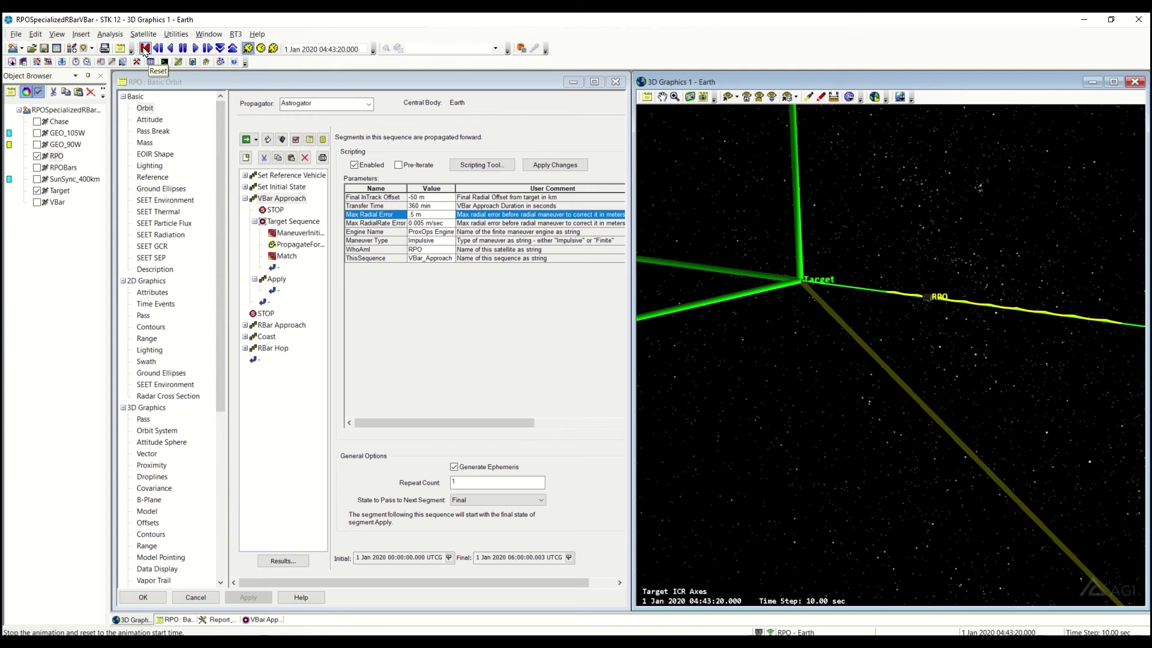
pyautogui.click(145, 49)
pyautogui.moveTo(910, 345); pyautogui.dragTo(1034, 294)
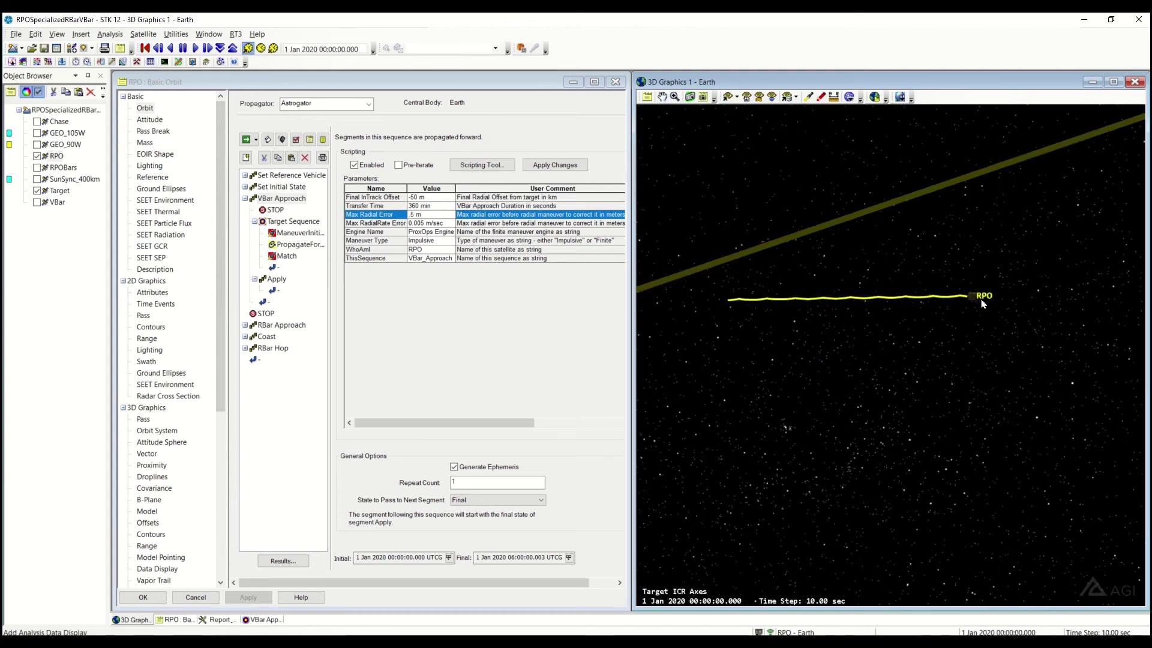
# Inspect ManeuverInitiateInTrack, the PropagateFor segment, and its PlusRadialRate stopping condition
pyautogui.click(294, 233)
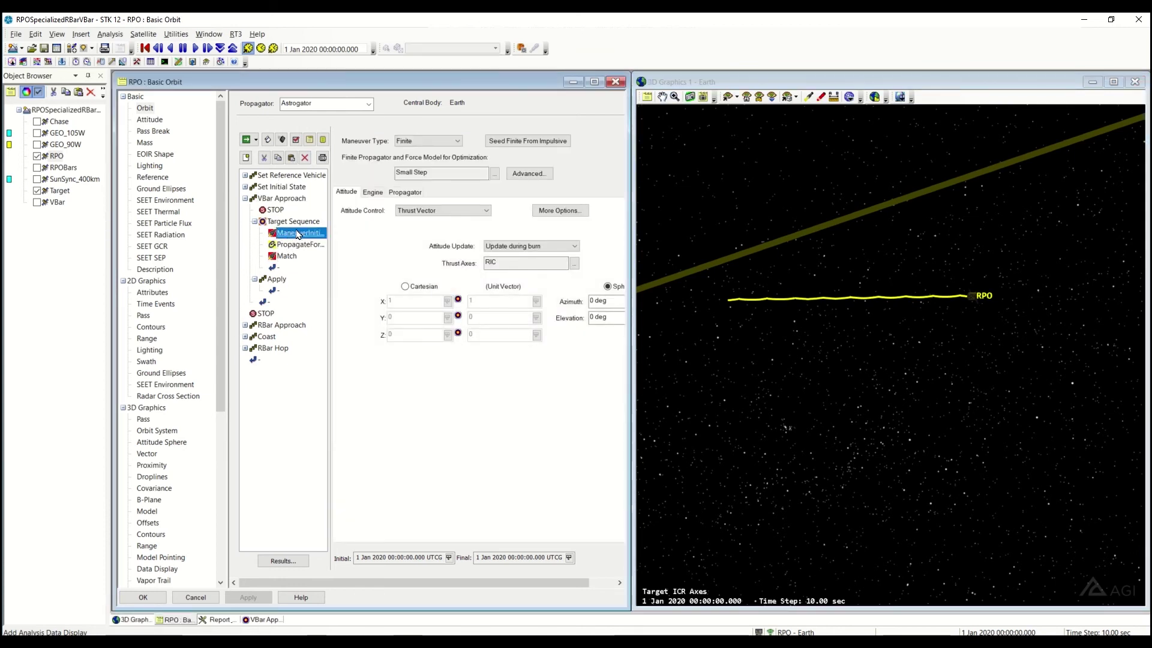
pyautogui.moveTo(840, 270); pyautogui.dragTo(751, 284)
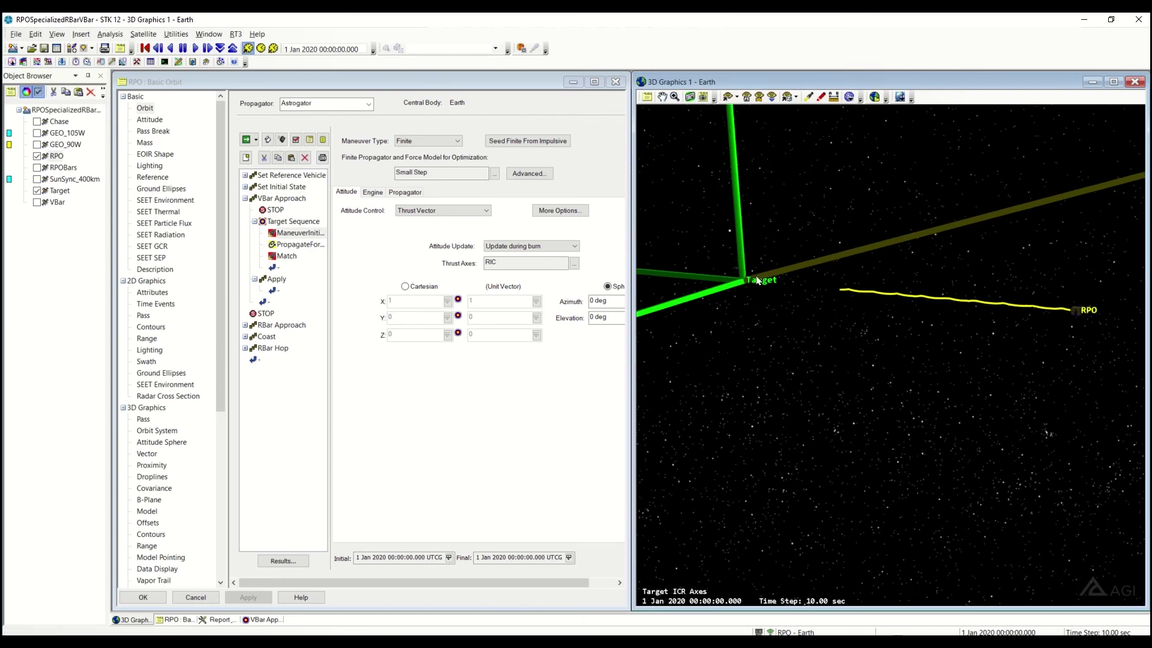
pyautogui.click(300, 244)
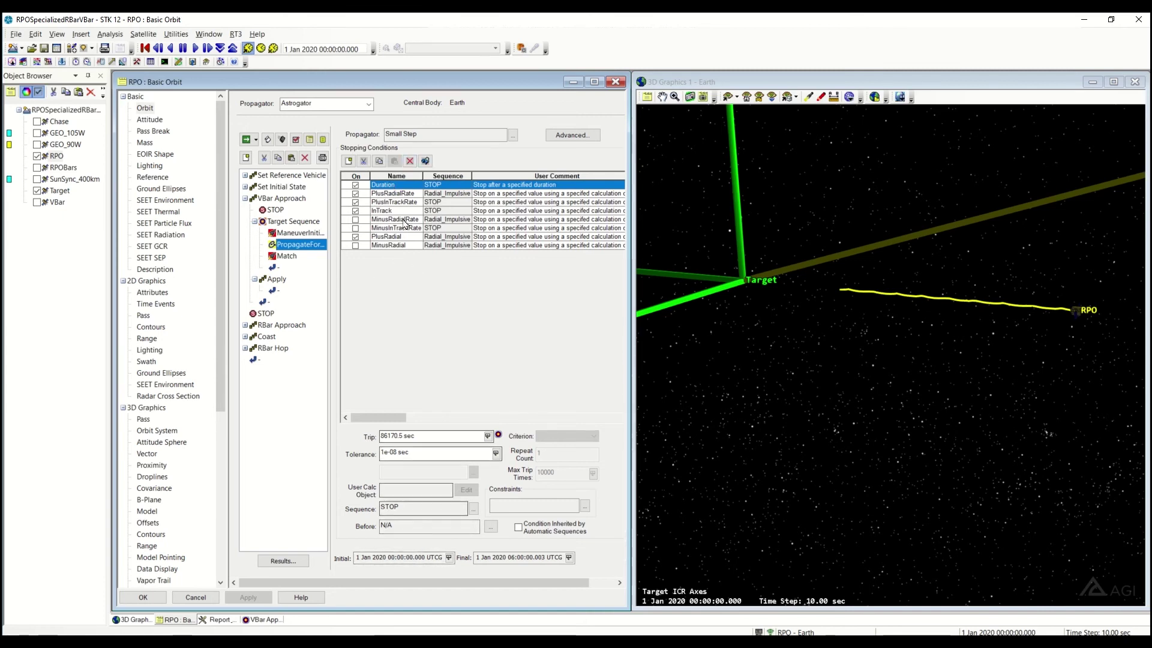
pyautogui.click(396, 195)
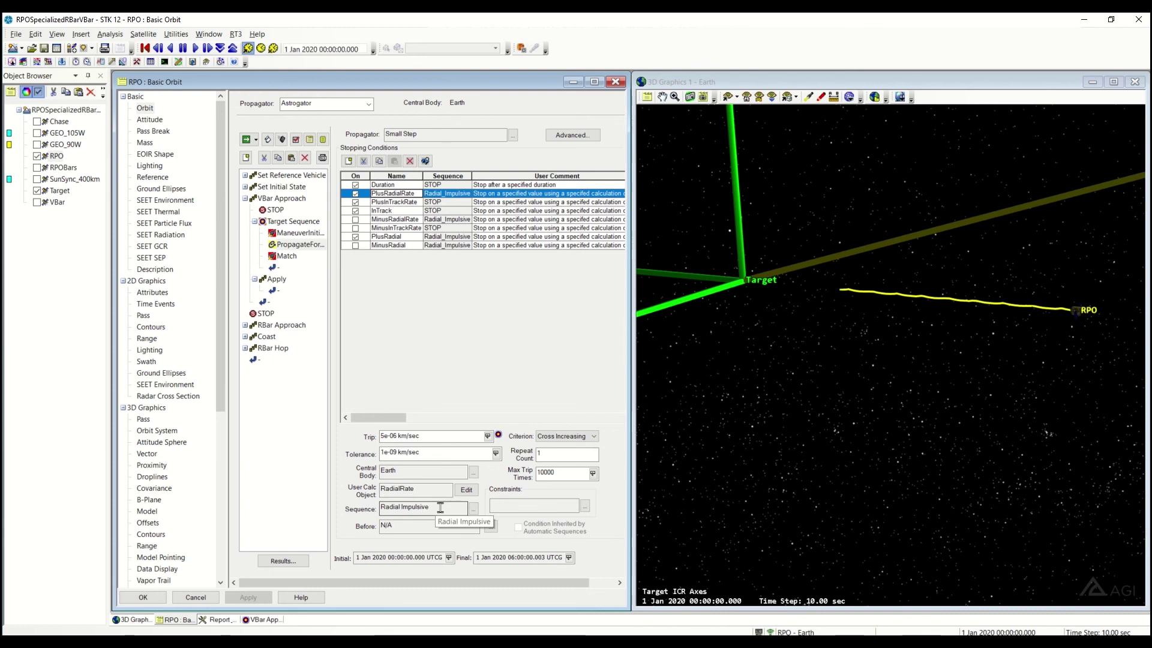
pyautogui.rightClick(292, 222)
# Browse the RPO Support Sequences in the Insert After catalogue and close it without inserting
pyautogui.click(335, 237)
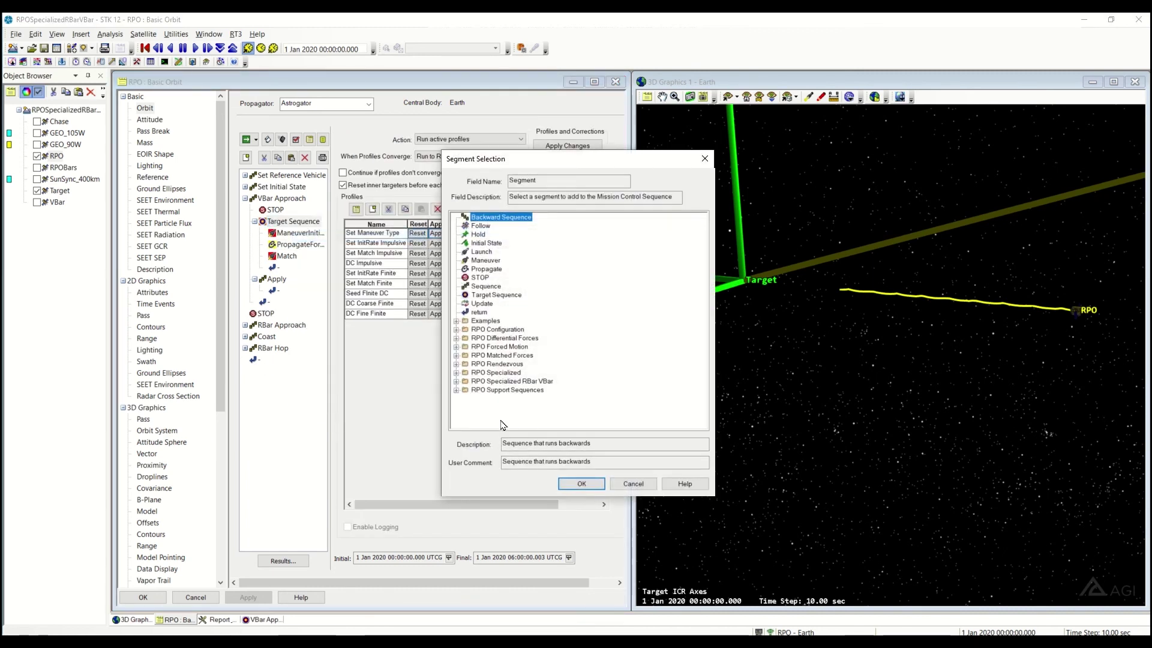
pyautogui.click(457, 391)
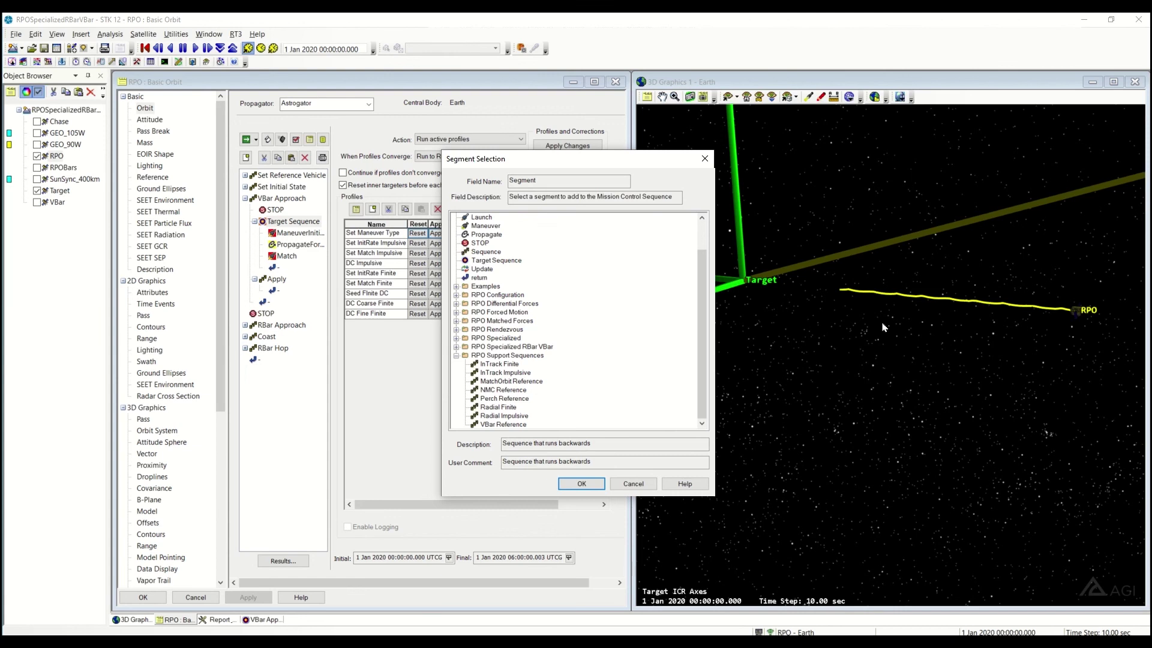
pyautogui.click(705, 158)
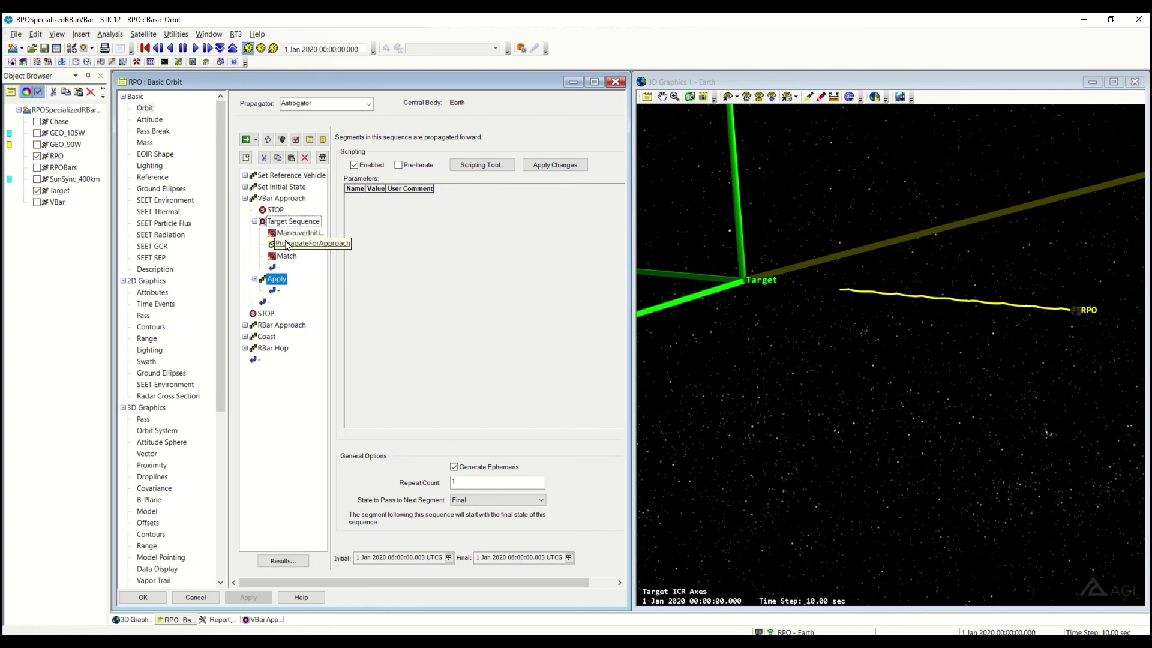
# Check the Match segment's maneuver settings, then collapse the VBar Approach sequence
pyautogui.click(285, 256)
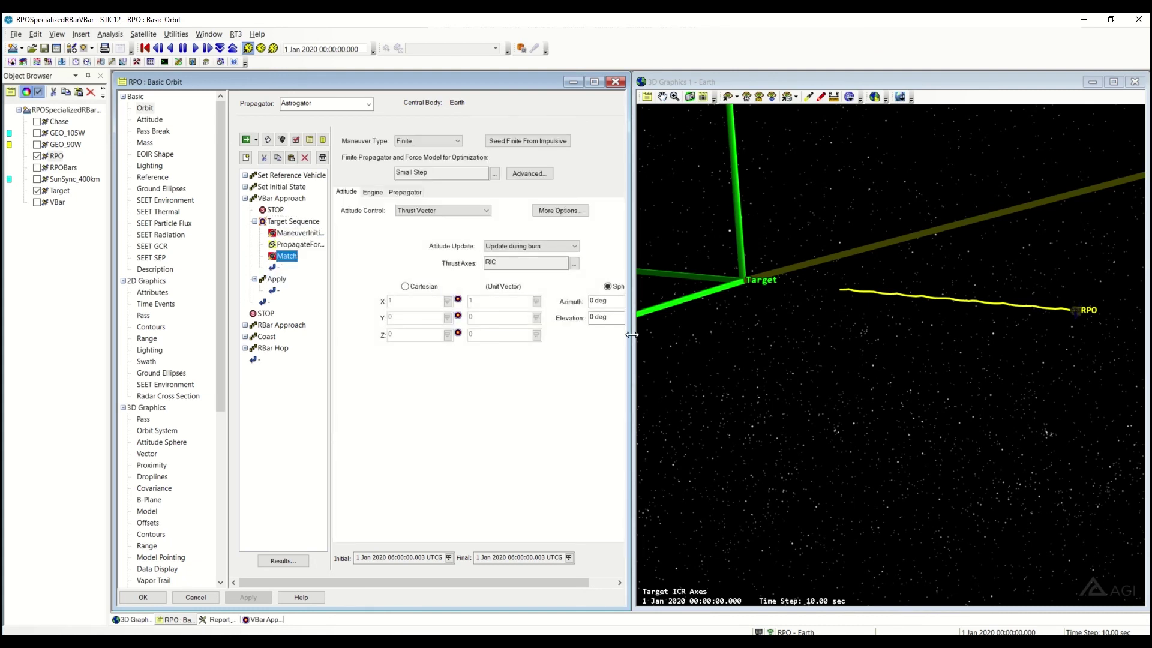
pyautogui.click(245, 198)
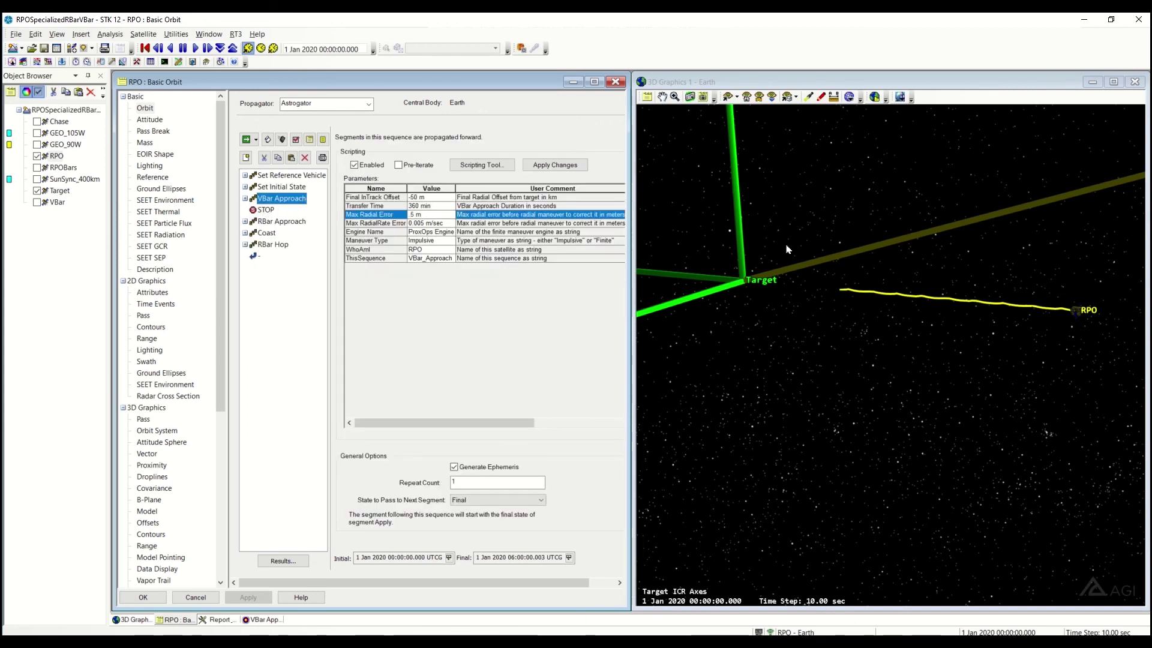